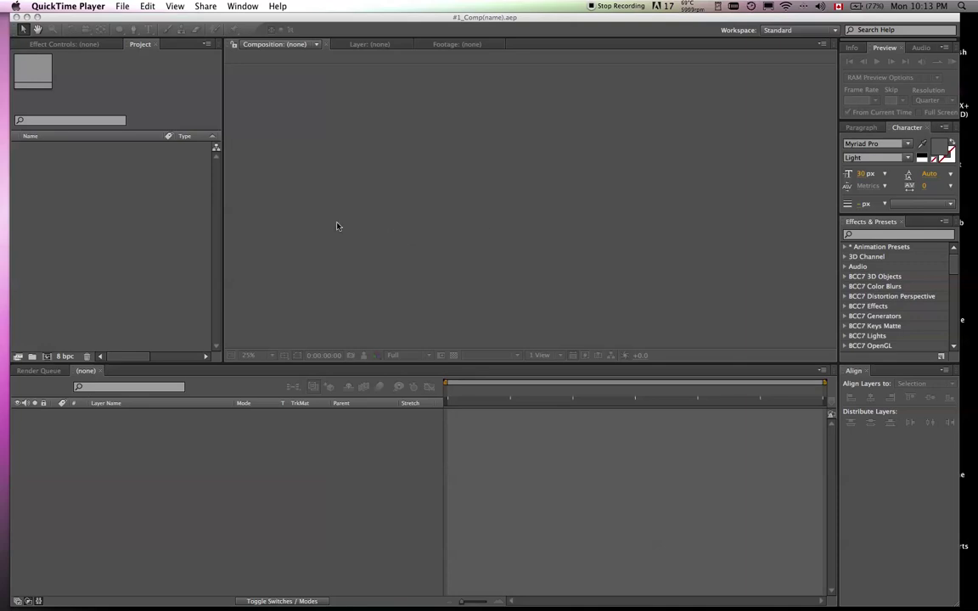
- Create a new composition, Comp 1, at 1280×720 and 20 seconds
{"action": "left_click", "coordinate": [114, 188]}
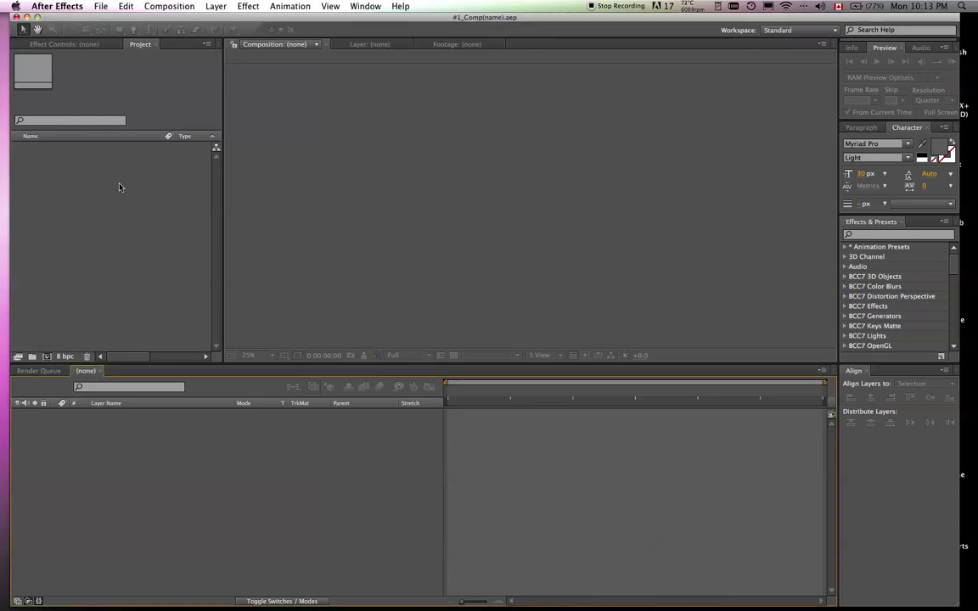
{"action": "left_click", "coordinate": [169, 7]}
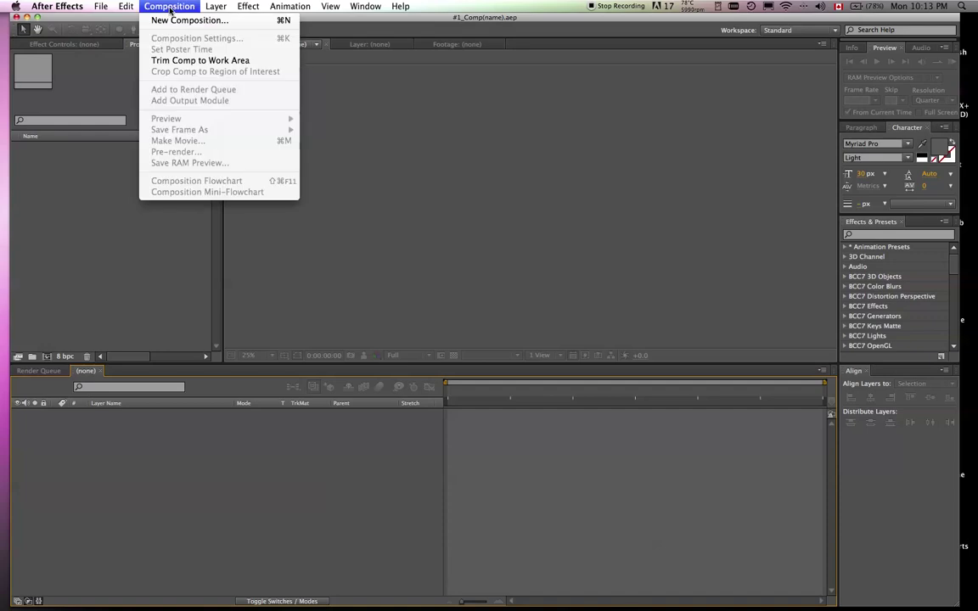
{"action": "left_click", "coordinate": [172, 21]}
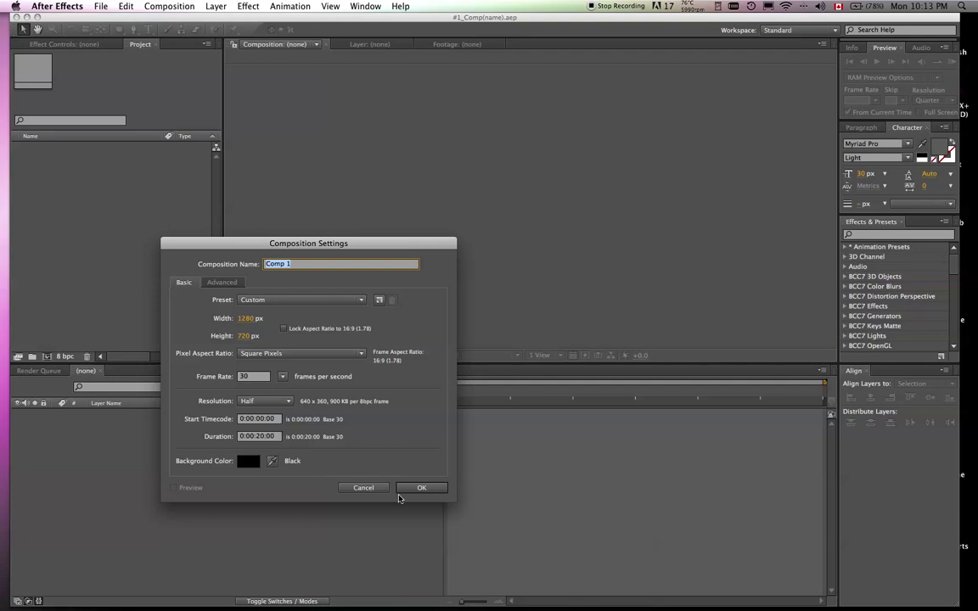
{"action": "left_click", "coordinate": [422, 489]}
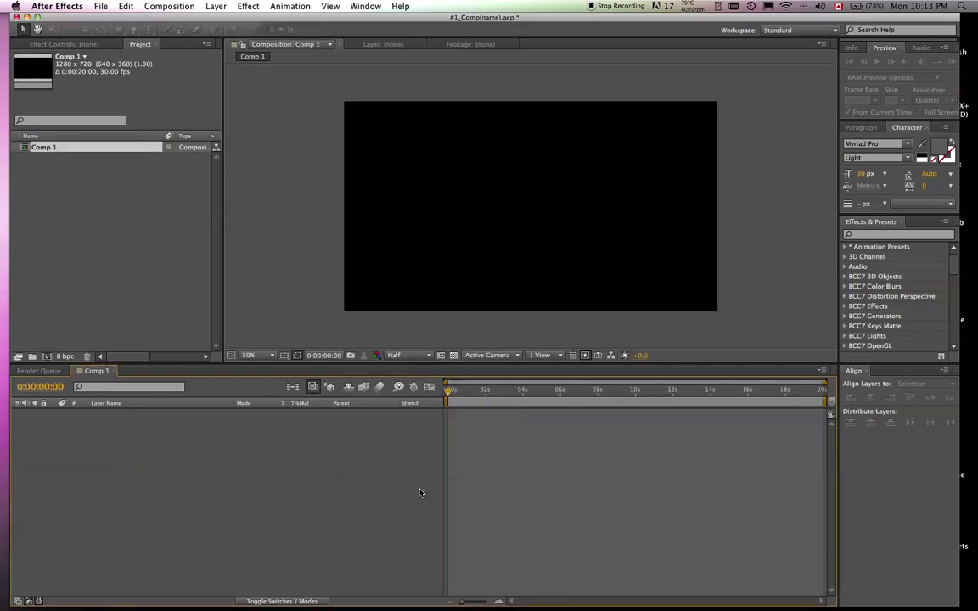
- Set up a new 200×200 px solid in light gray D1D1D1
{"action": "left_click", "coordinate": [216, 7]}
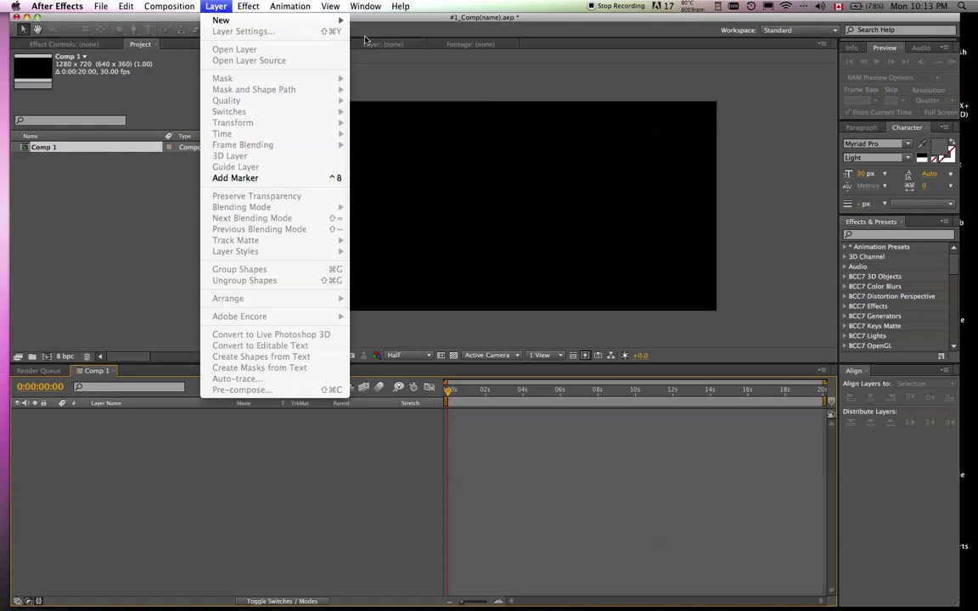
{"action": "mouse_move", "coordinate": [291, 7]}
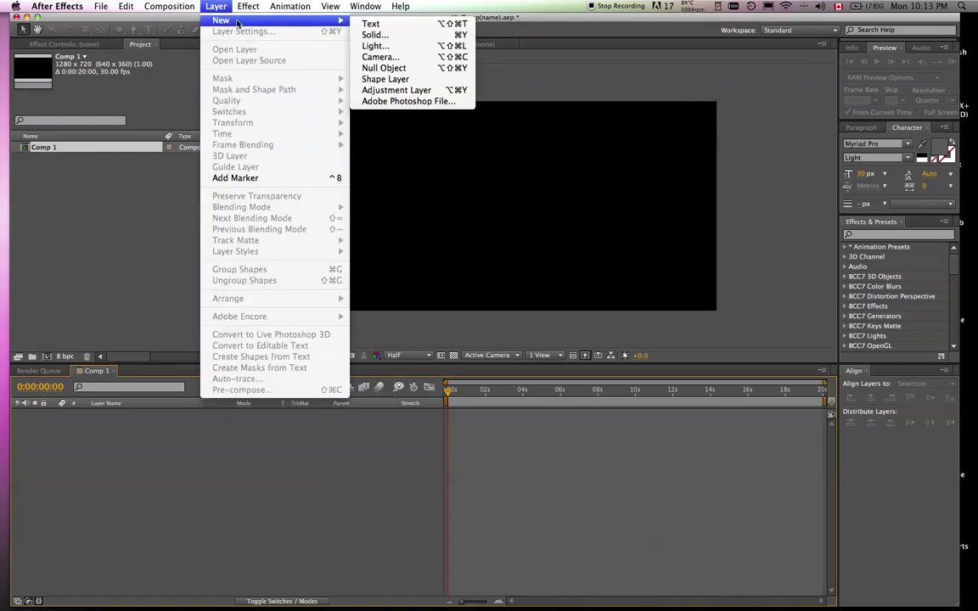
{"action": "left_click", "coordinate": [384, 36]}
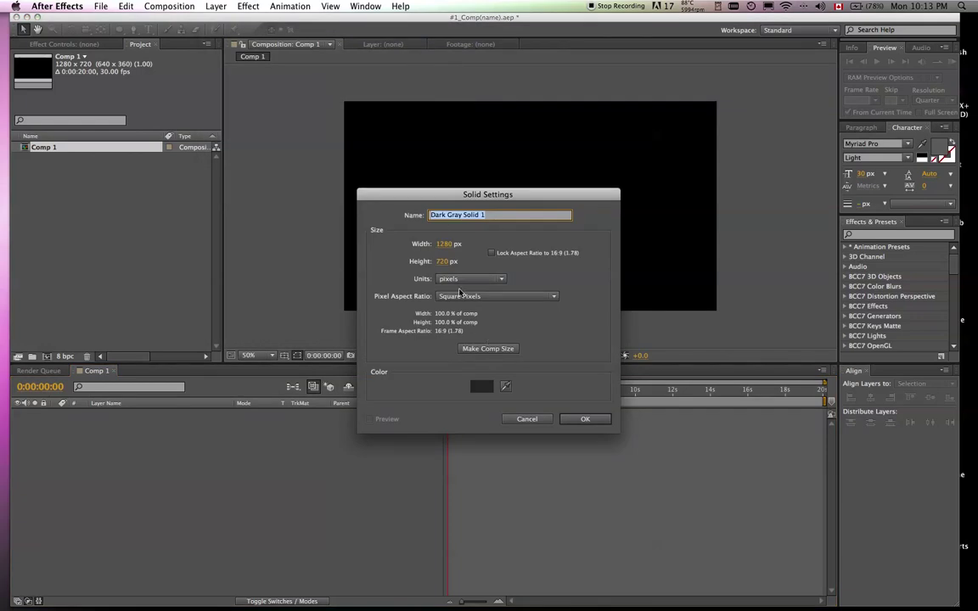
{"action": "left_click", "coordinate": [444, 246]}
{"action": "type", "text": "200"}
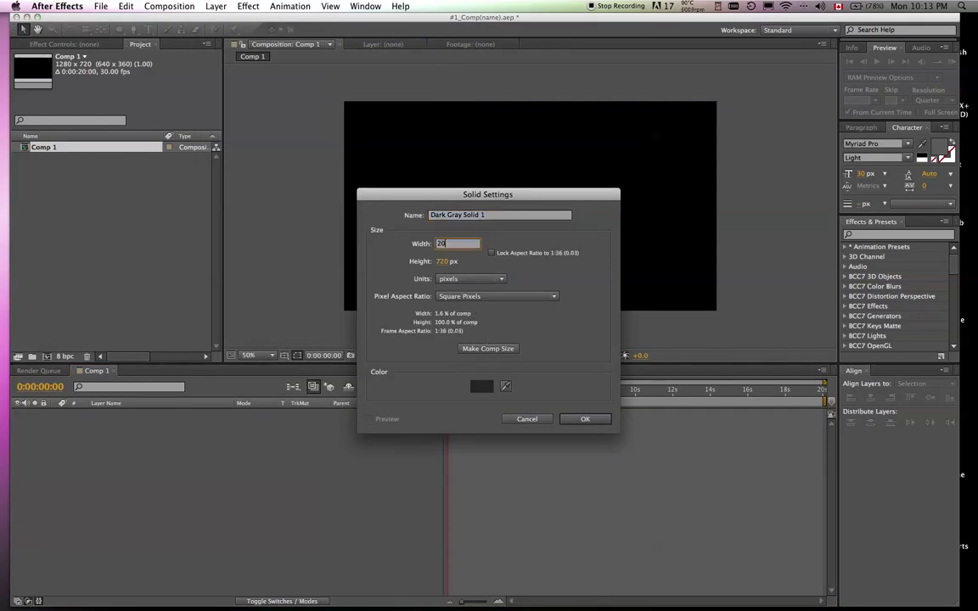
{"action": "left_click", "coordinate": [448, 260]}
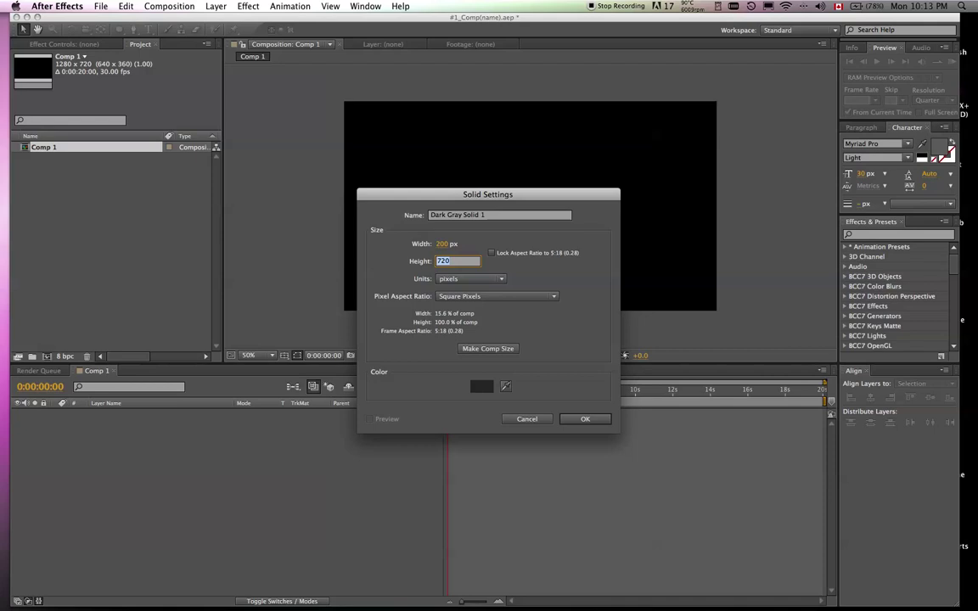
{"action": "type", "text": "200"}
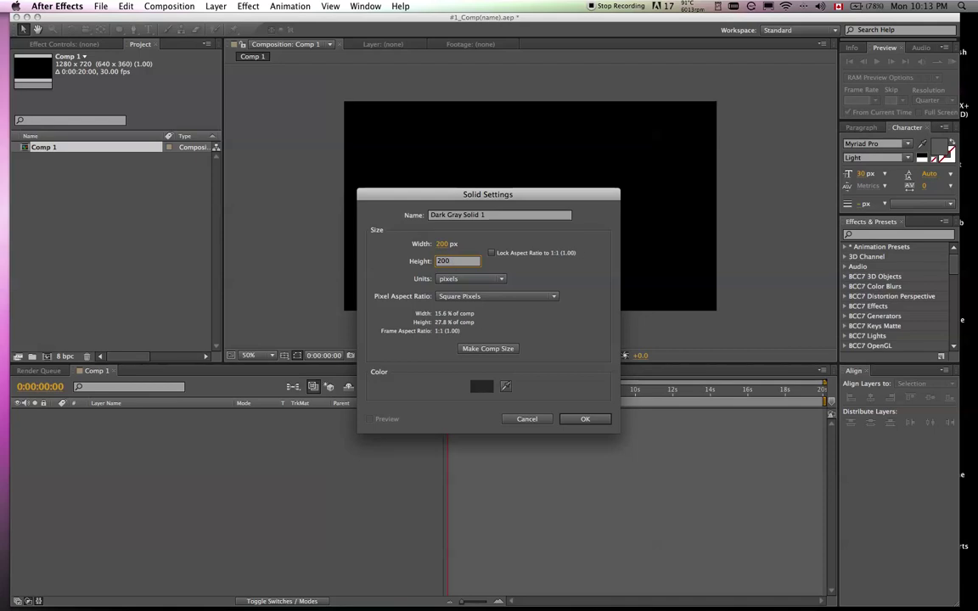
{"action": "left_click", "coordinate": [481, 387]}
{"action": "left_click", "coordinate": [372, 368]}
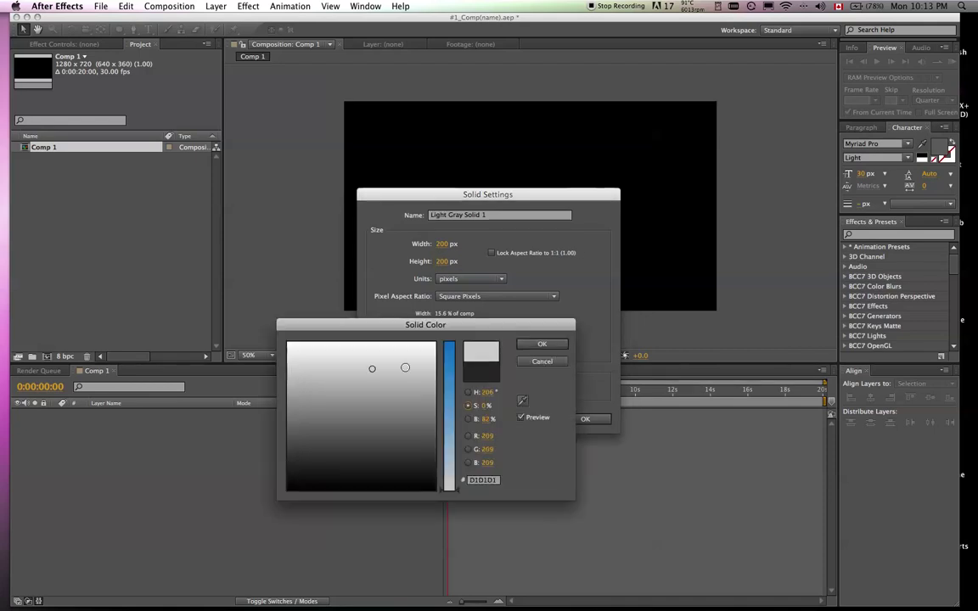
{"action": "left_click", "coordinate": [544, 344]}
- Create Light Gray Solid 1 and add an expression to its Transform Rotation property
{"action": "left_click", "coordinate": [583, 417]}
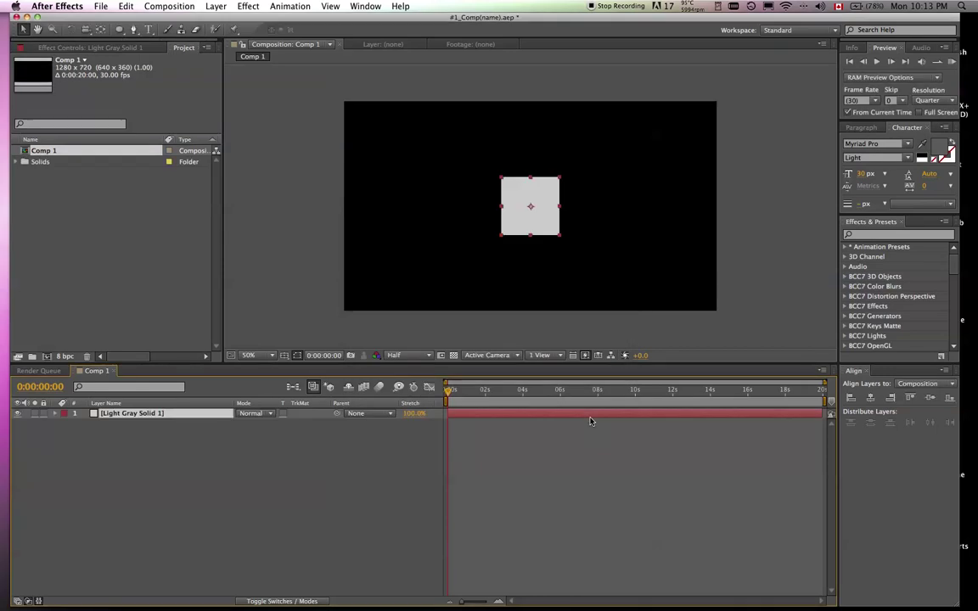
{"action": "left_click", "coordinate": [195, 415]}
{"action": "left_click", "coordinate": [53, 414]}
{"action": "left_click", "coordinate": [65, 424]}
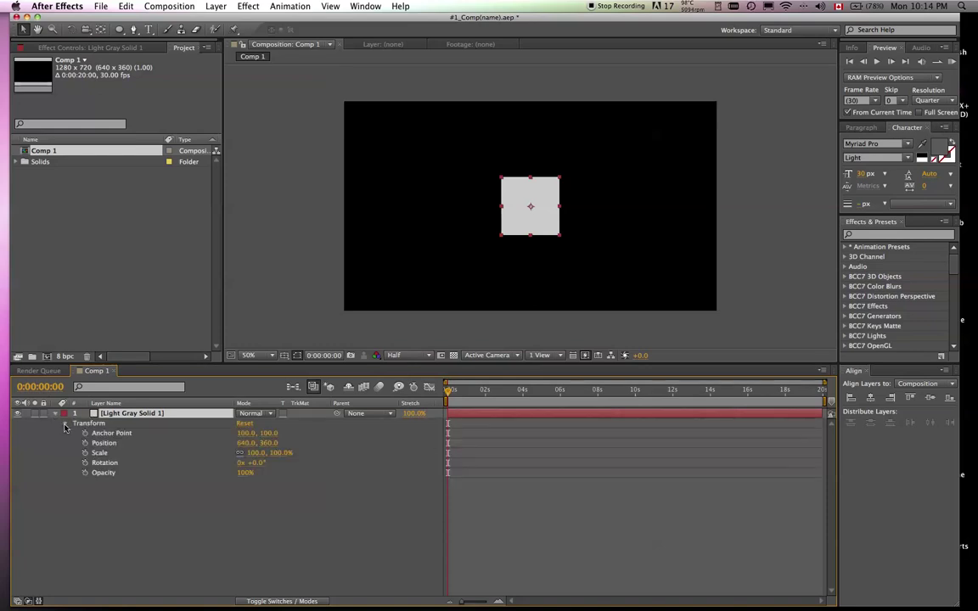
{"action": "left_click", "coordinate": [85, 463], "text": "alt"}
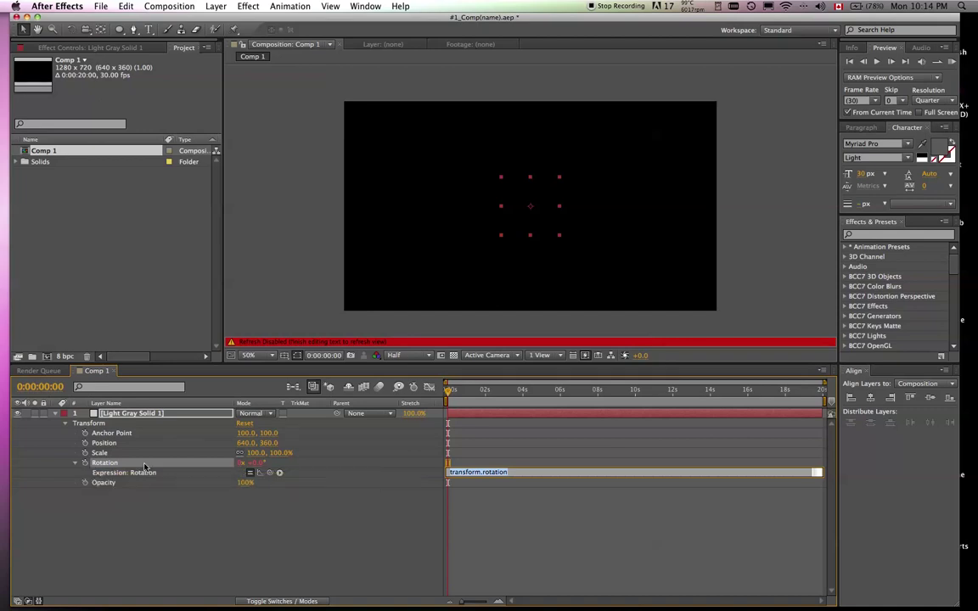
{"action": "left_click", "coordinate": [278, 474]}
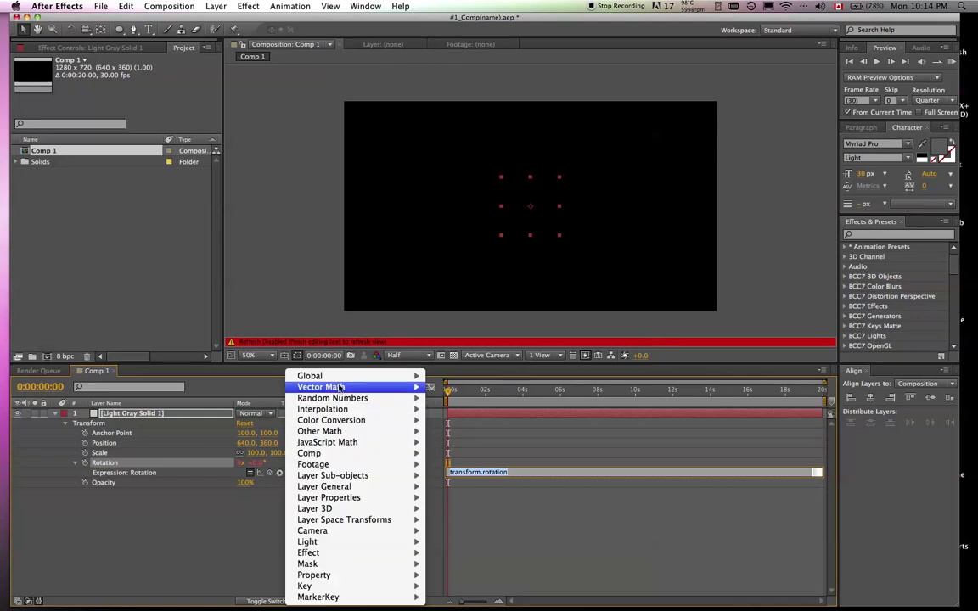
{"action": "mouse_move", "coordinate": [373, 377]}
{"action": "mouse_move", "coordinate": [357, 566]}
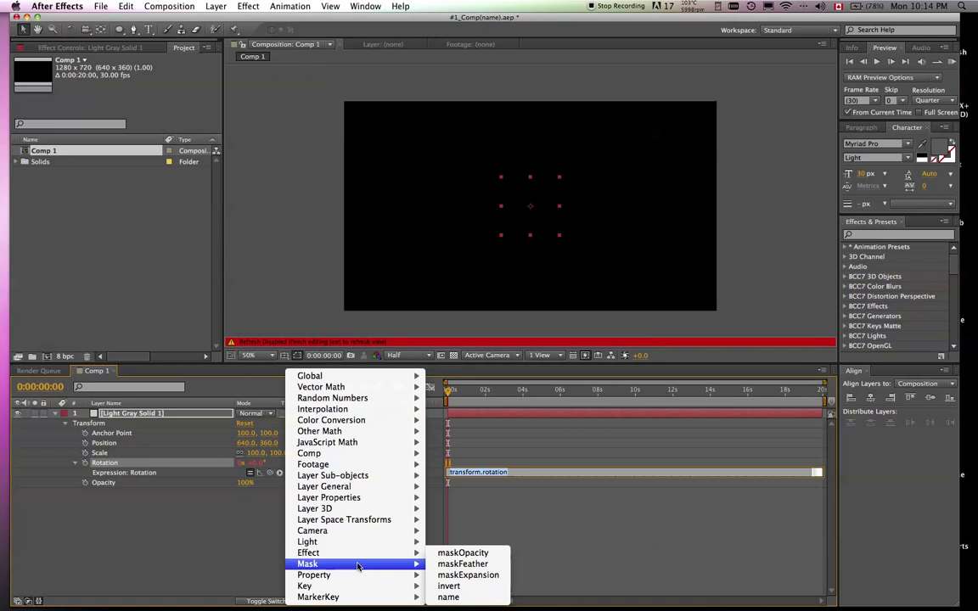
{"action": "mouse_move", "coordinate": [349, 400]}
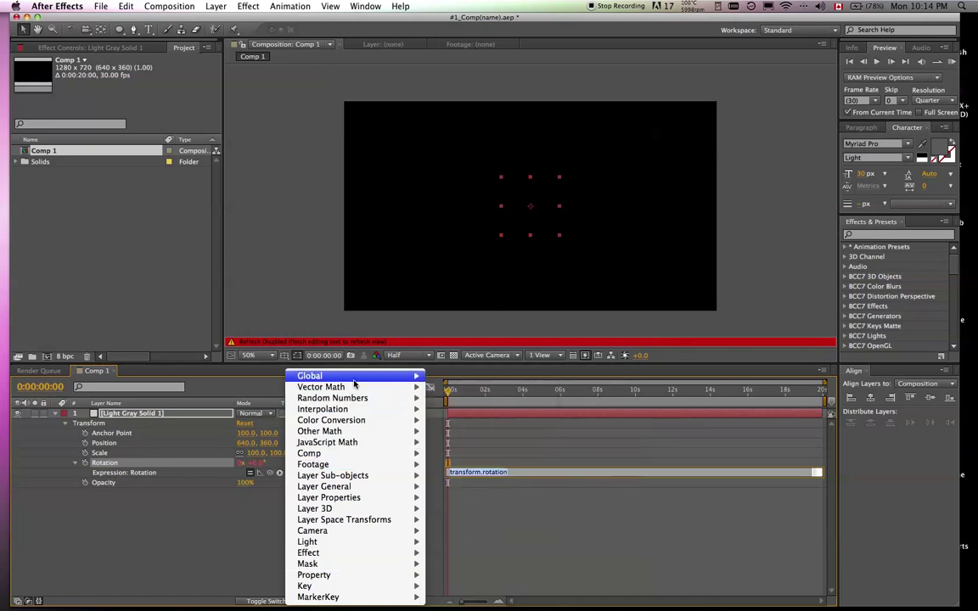
{"action": "mouse_move", "coordinate": [333, 522]}
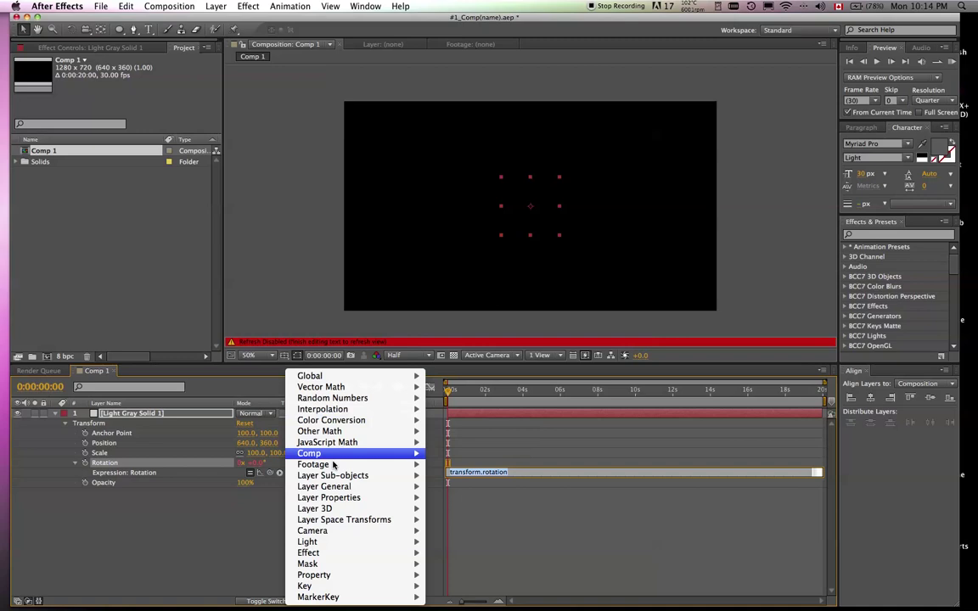
{"action": "mouse_move", "coordinate": [334, 478]}
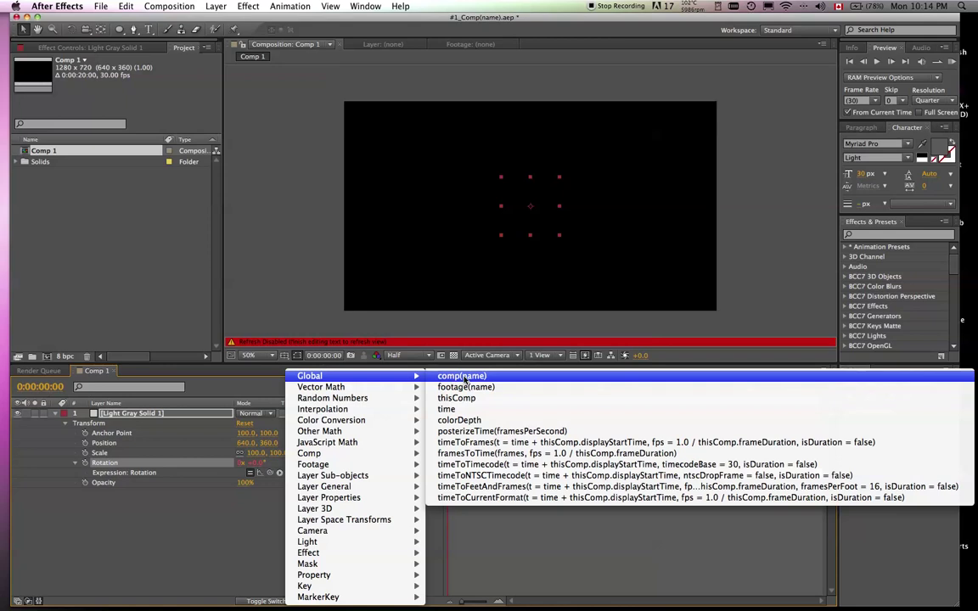
- Commit the rotation expression, then duplicate the gray solid and move the copy left
{"action": "left_click", "coordinate": [428, 483]}
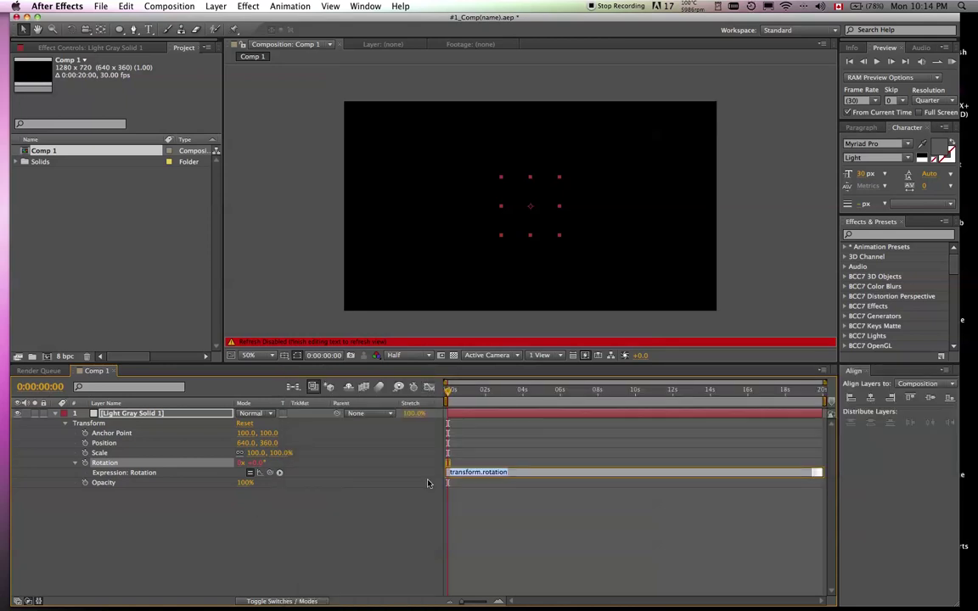
{"action": "left_click", "coordinate": [161, 481]}
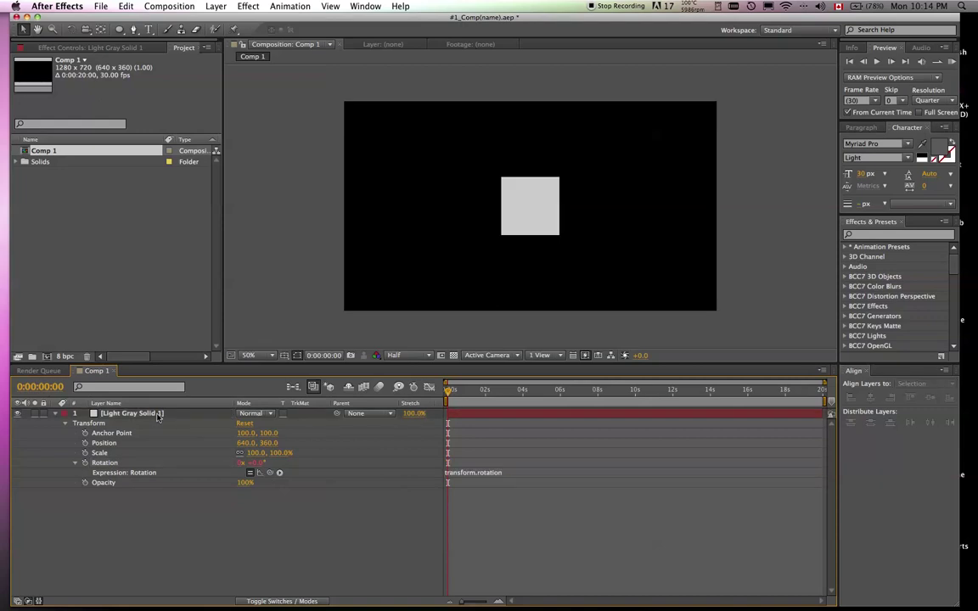
{"action": "left_click", "coordinate": [157, 417]}
{"action": "key", "text": "super+d"}
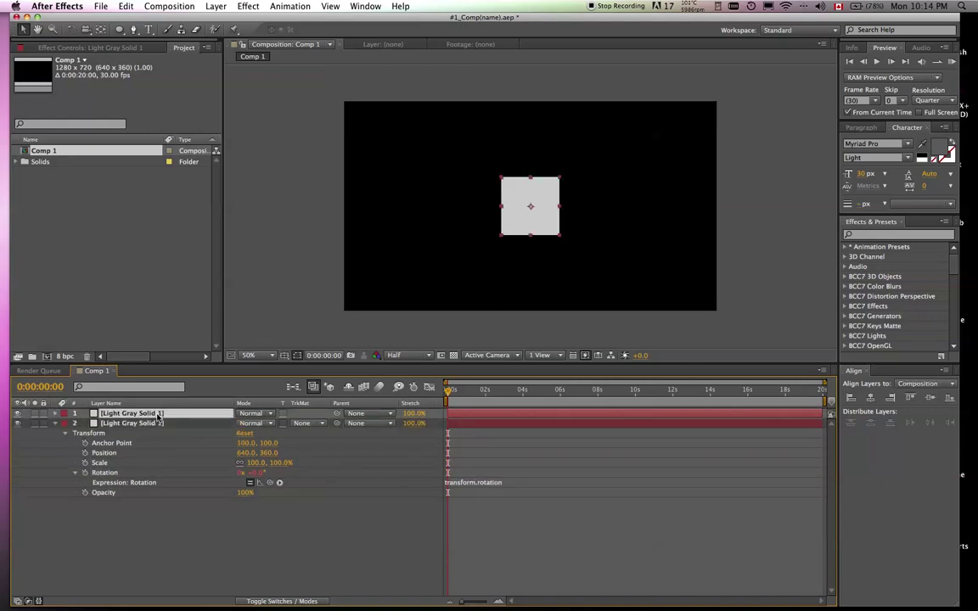
{"action": "key", "text": "p"}
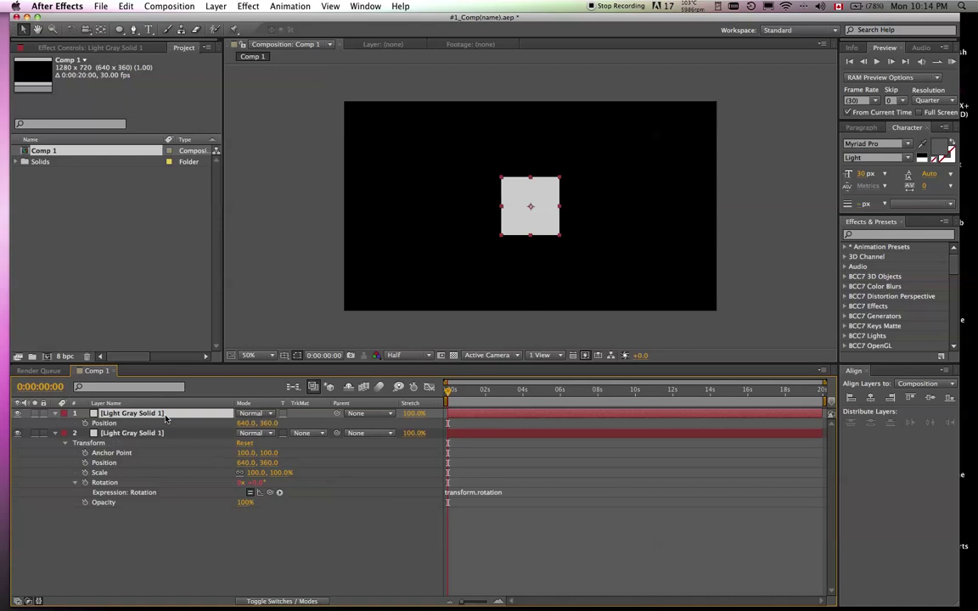
{"action": "left_click_drag", "start_coordinate": [246, 422], "coordinate": [166, 423]}
- Remove the copied rotation expression from the duplicate square
{"action": "key", "text": "shift+r"}
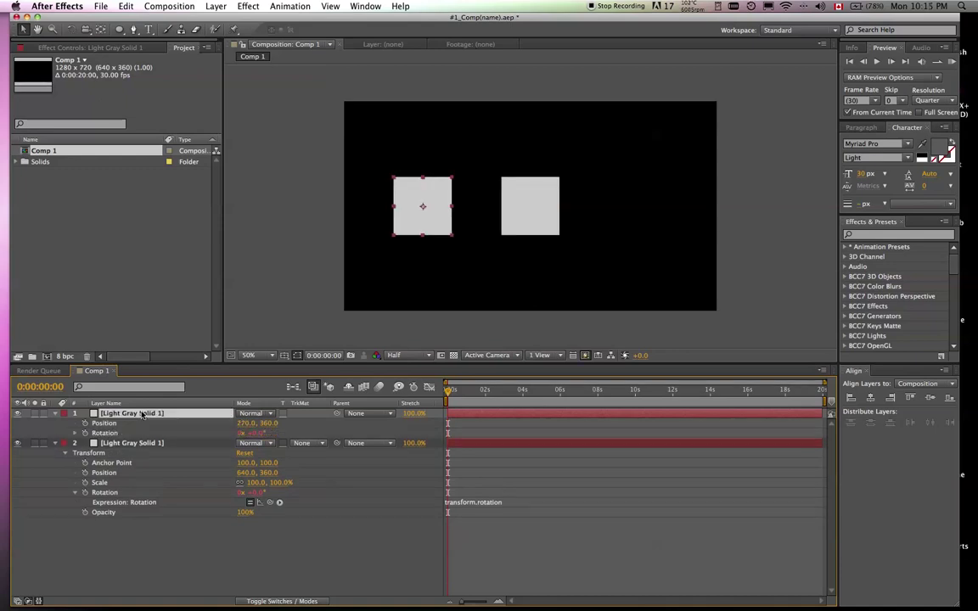
{"action": "left_click", "coordinate": [85, 433], "text": "alt"}
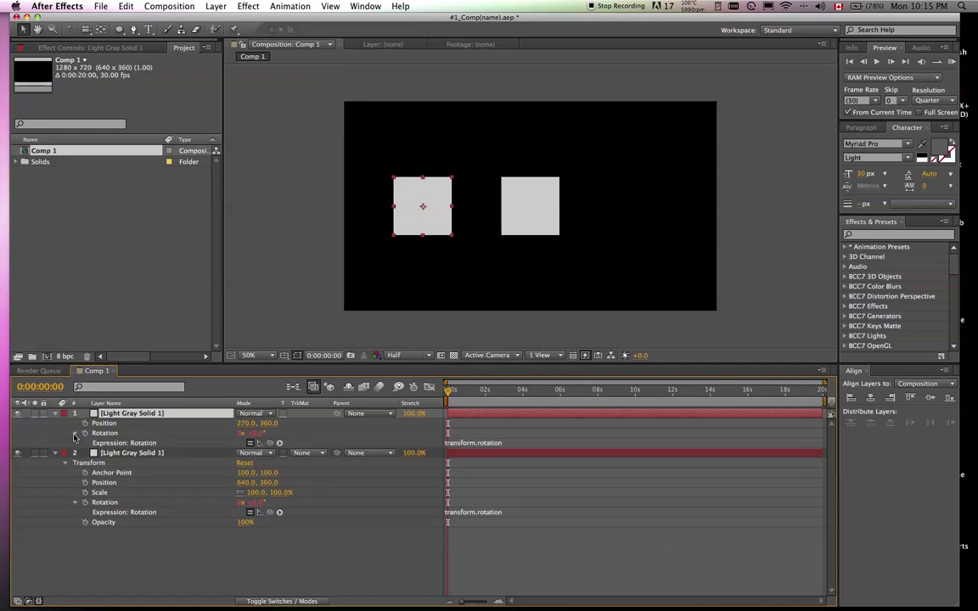
{"action": "left_click", "coordinate": [454, 445]}
{"action": "key", "text": "BackSpace"}
{"action": "left_click", "coordinate": [247, 513]}
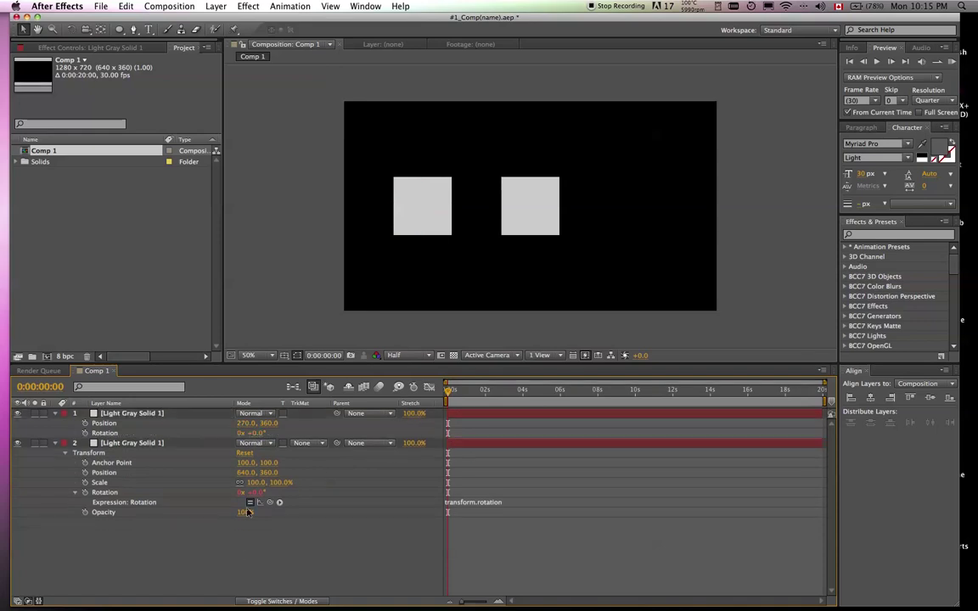
- Keyframe the left square's Rotation from 0° to 360° at 0:00:02:05, then preview
{"action": "left_click", "coordinate": [85, 433]}
{"action": "left_click", "coordinate": [486, 392]}
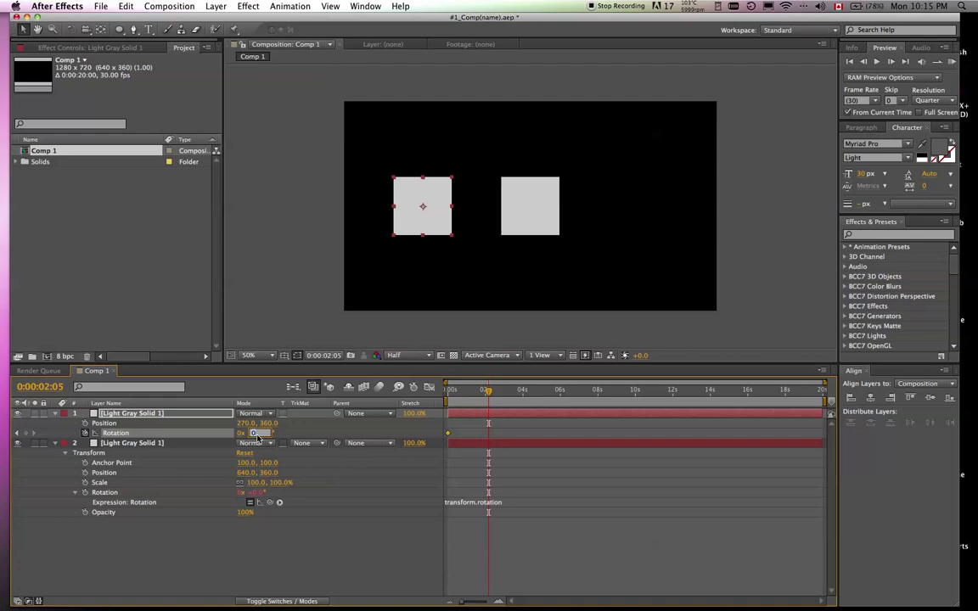
{"action": "type", "text": "360"}
{"action": "key", "text": "Return"}
{"action": "left_click", "coordinate": [447, 391]}
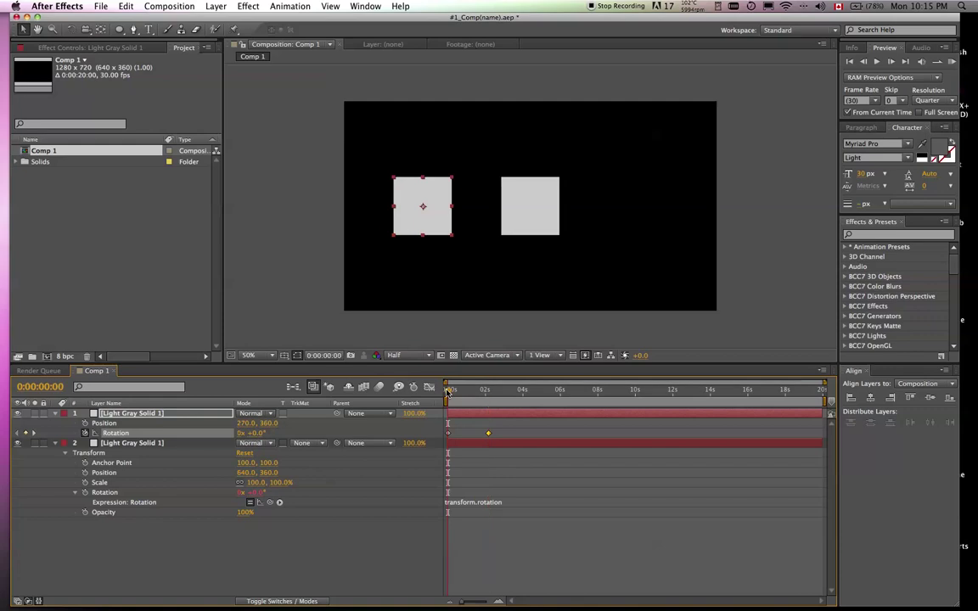
{"action": "key", "text": "space"}
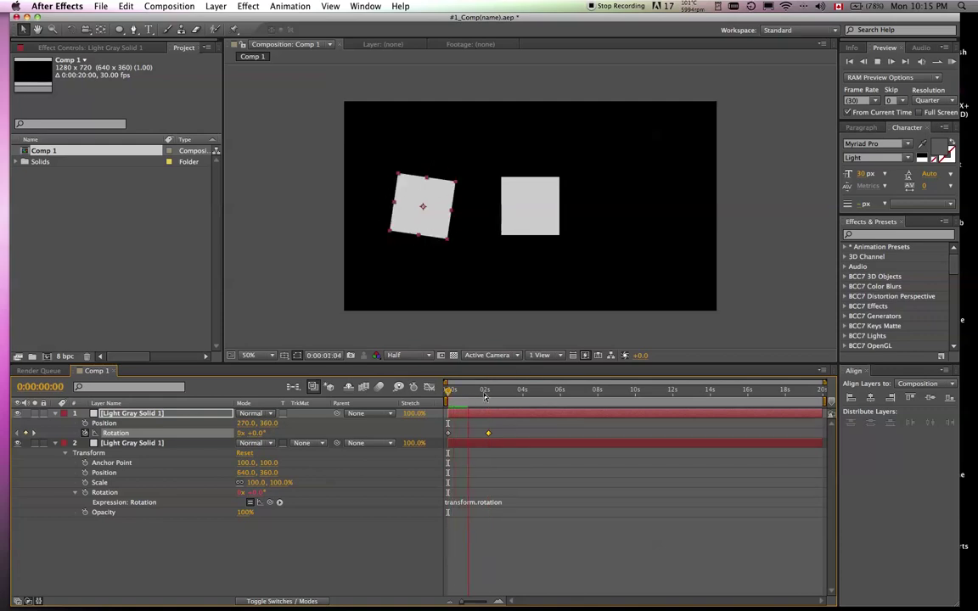
{"action": "key", "text": "space"}
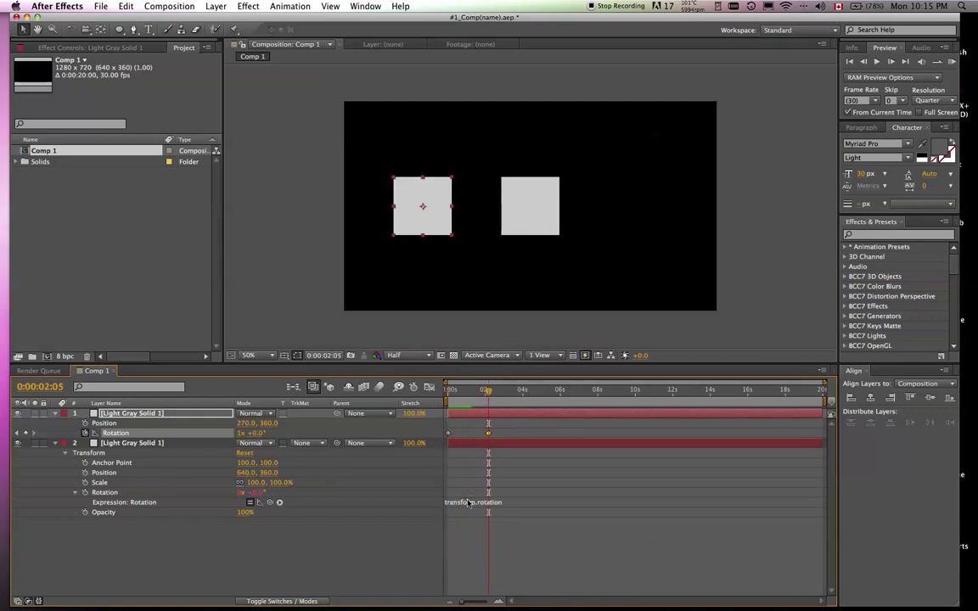
- Pick-whip the right square's Rotation expression to Light Gray Solid 2's Rotation
{"action": "left_click", "coordinate": [468, 504]}
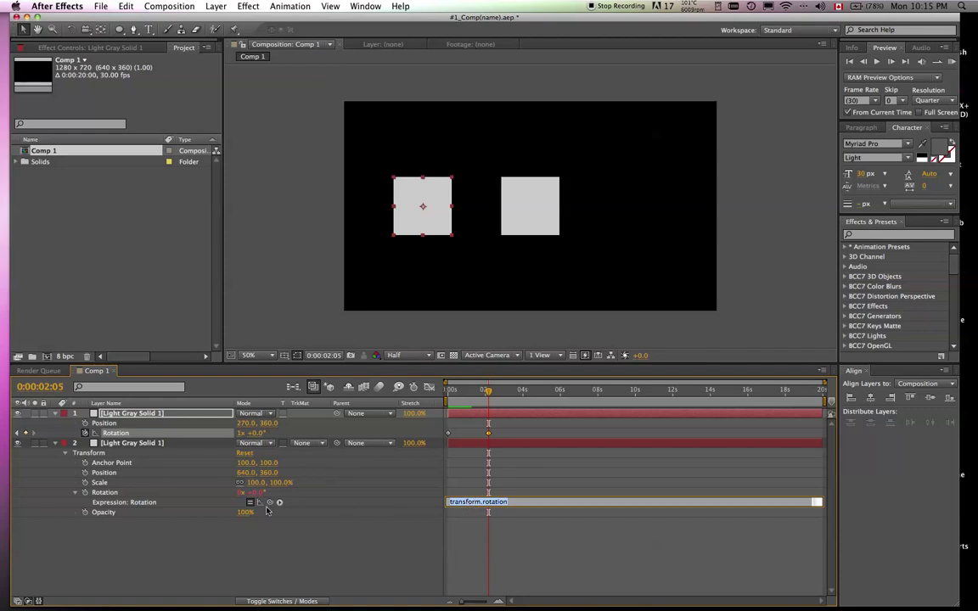
{"action": "left_click_drag", "start_coordinate": [269, 502], "coordinate": [135, 434]}
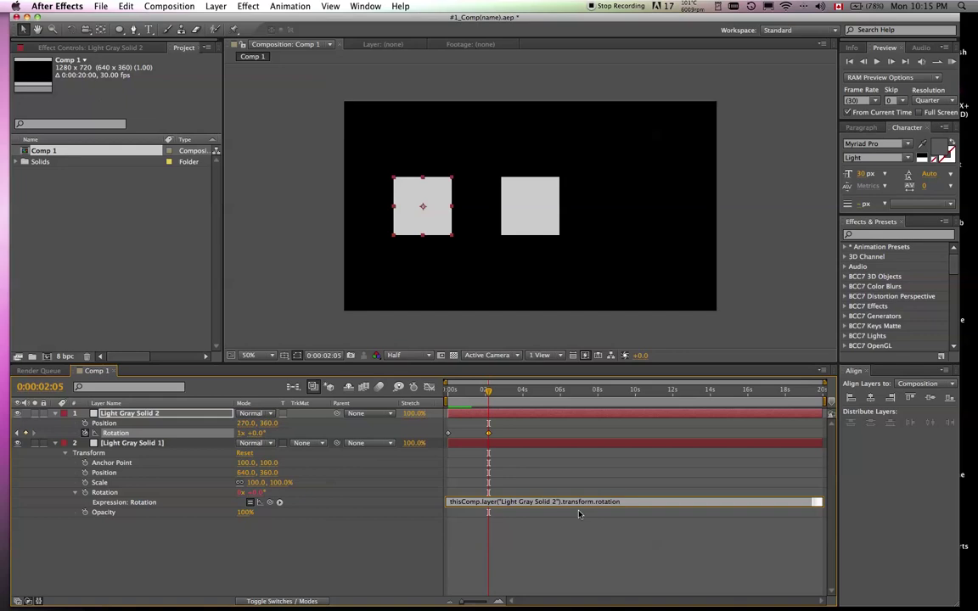
{"action": "left_click", "coordinate": [461, 502]}
{"action": "left_click", "coordinate": [410, 539]}
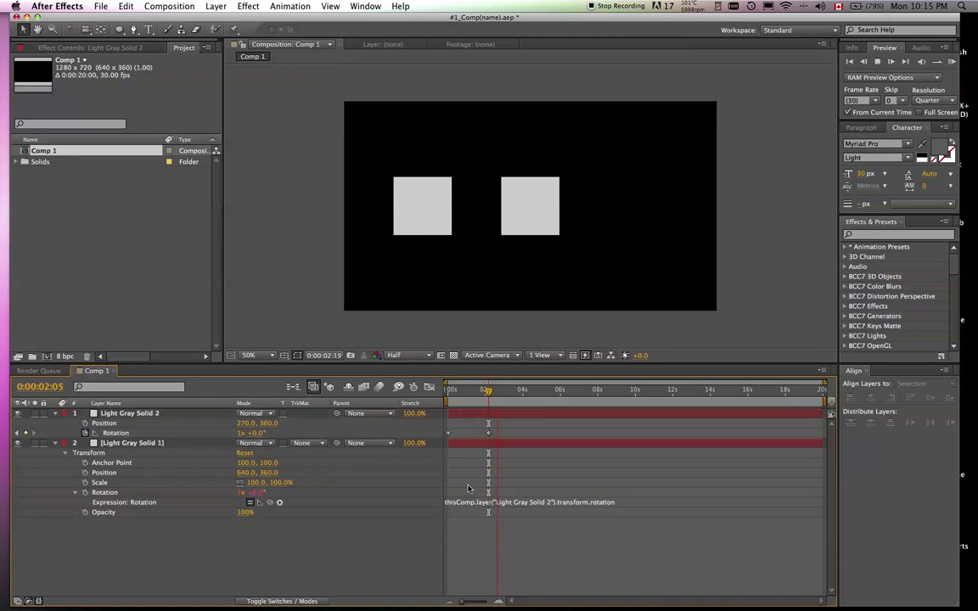
- Preview from the start to see both squares spinning together
{"action": "left_click", "coordinate": [502, 391]}
{"action": "left_click", "coordinate": [448, 393]}
{"action": "key", "text": "KP_0"}
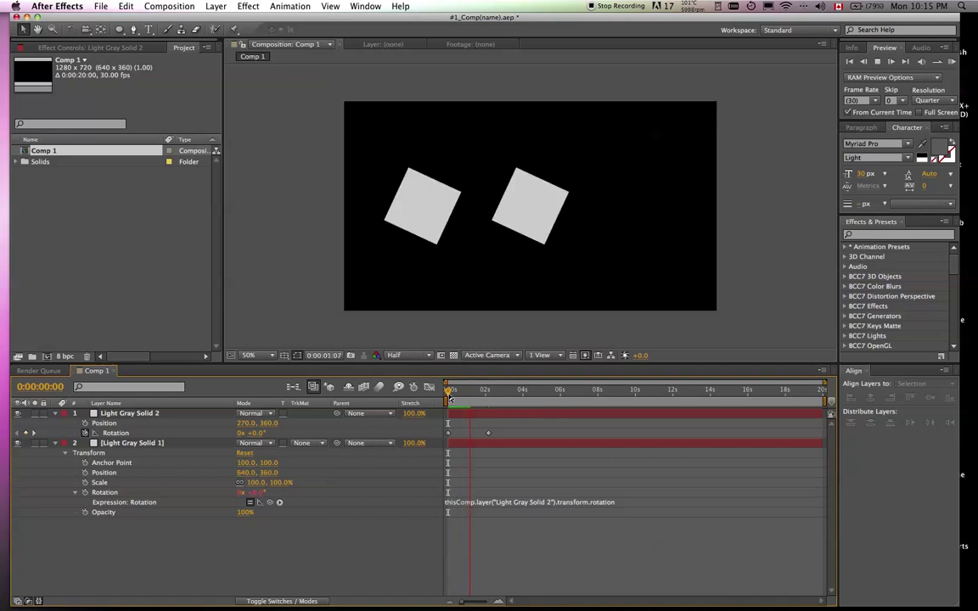
{"action": "left_click", "coordinate": [457, 486]}
- Replace thisComp with comp("Comp 1") in the Rotation expression
{"action": "left_click", "coordinate": [459, 501]}
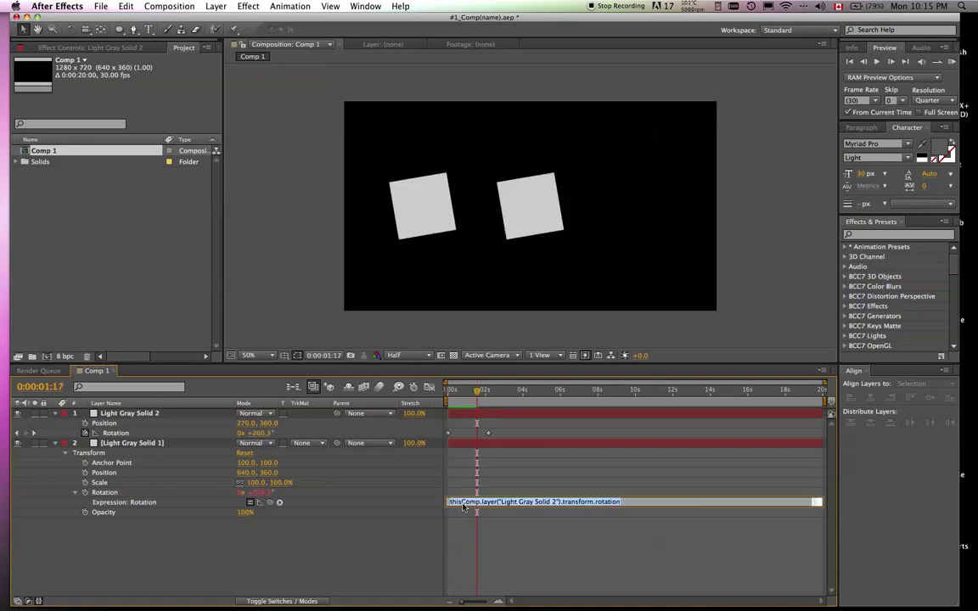
{"action": "left_click", "coordinate": [508, 502]}
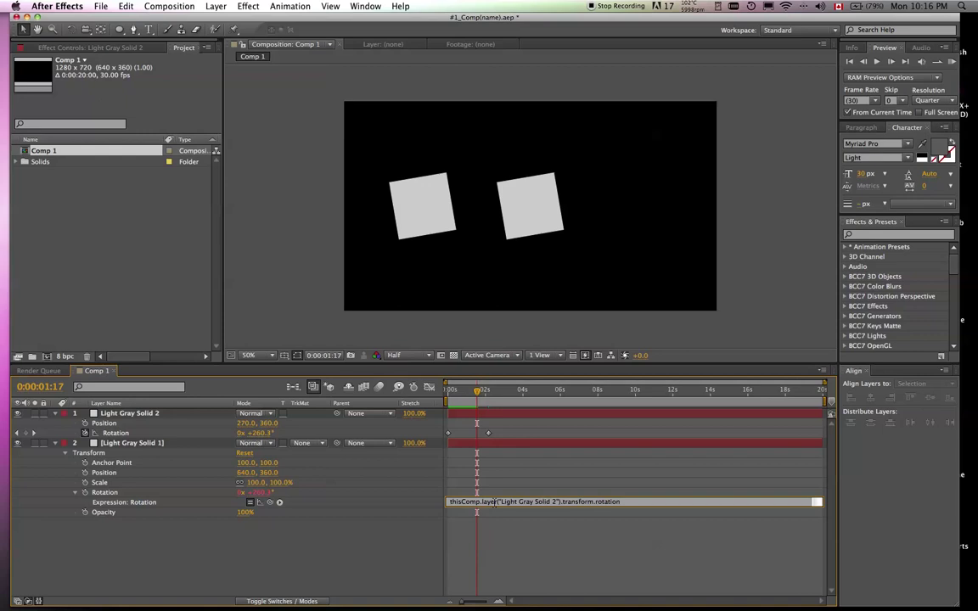
{"action": "left_click_drag", "start_coordinate": [480, 501], "coordinate": [433, 502]}
{"action": "left_click", "coordinate": [280, 504]}
{"action": "mouse_move", "coordinate": [338, 389]}
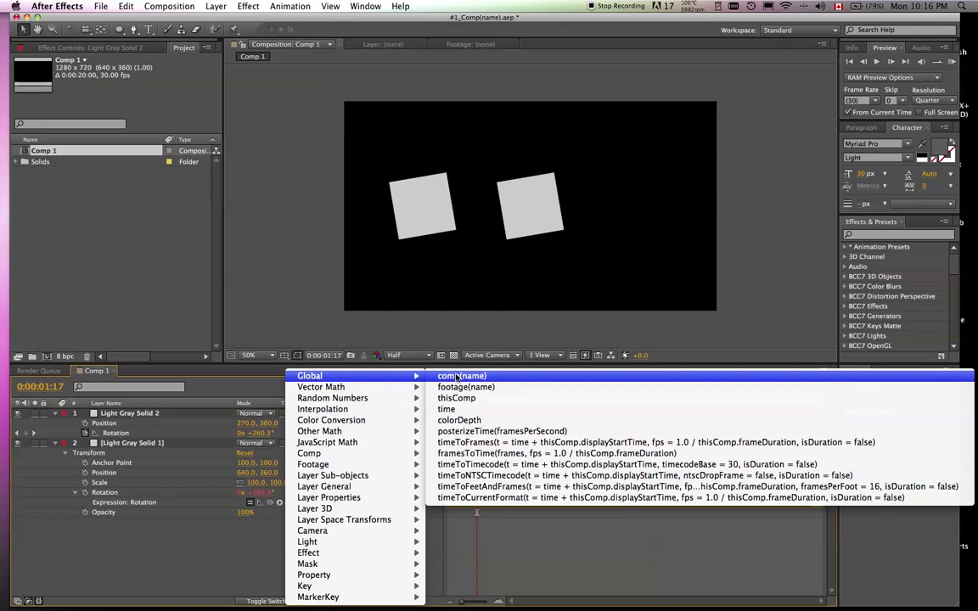
{"action": "left_click", "coordinate": [457, 376]}
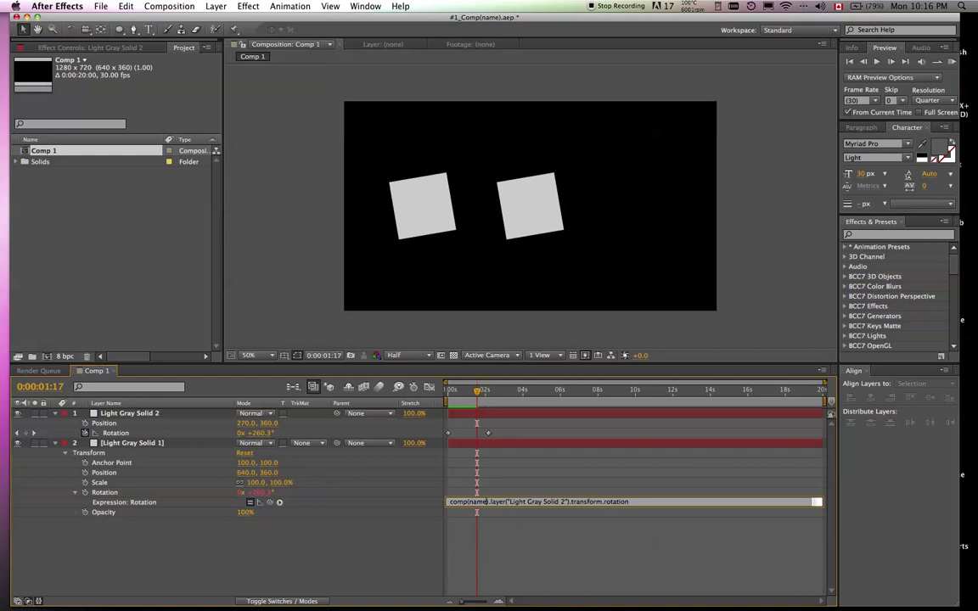
{"action": "key", "text": "BackSpace"}
{"action": "key", "text": "BackSpace"}
{"action": "key", "text": "BackSpace"}
{"action": "key", "text": "BackSpace"}
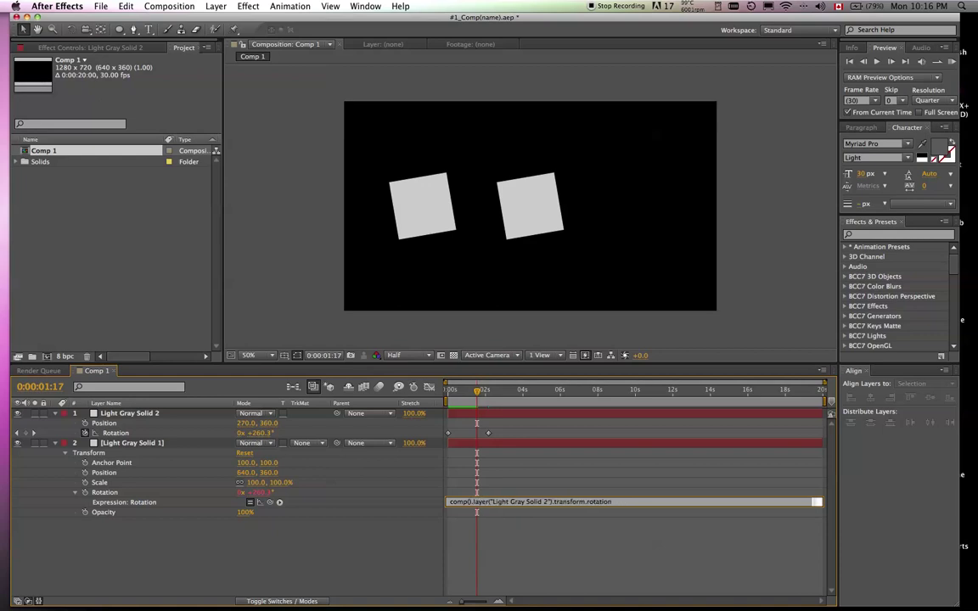
{"action": "type", "text": "\""}
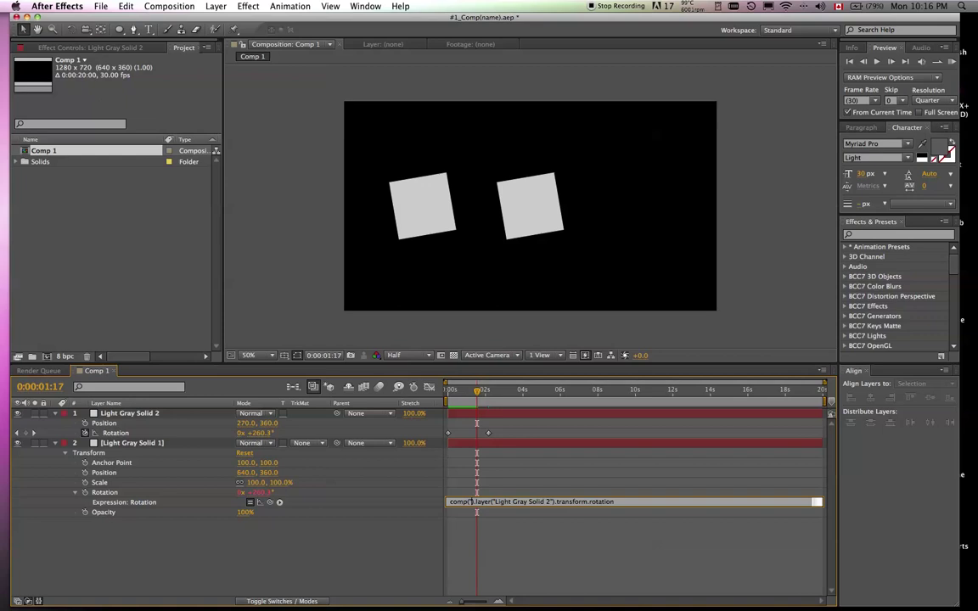
{"action": "type", "text": "Comp "}
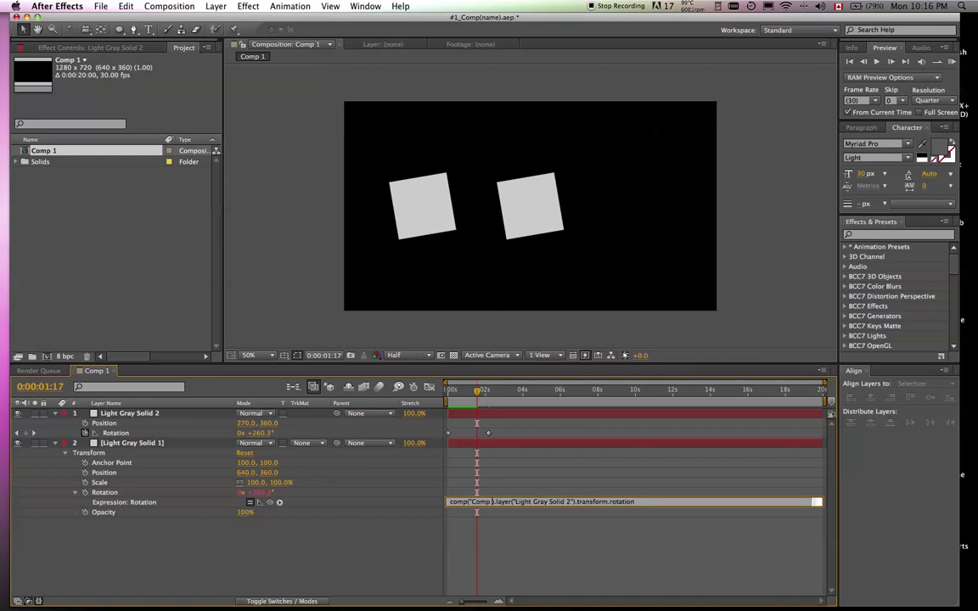
{"action": "type", "text": "1\""}
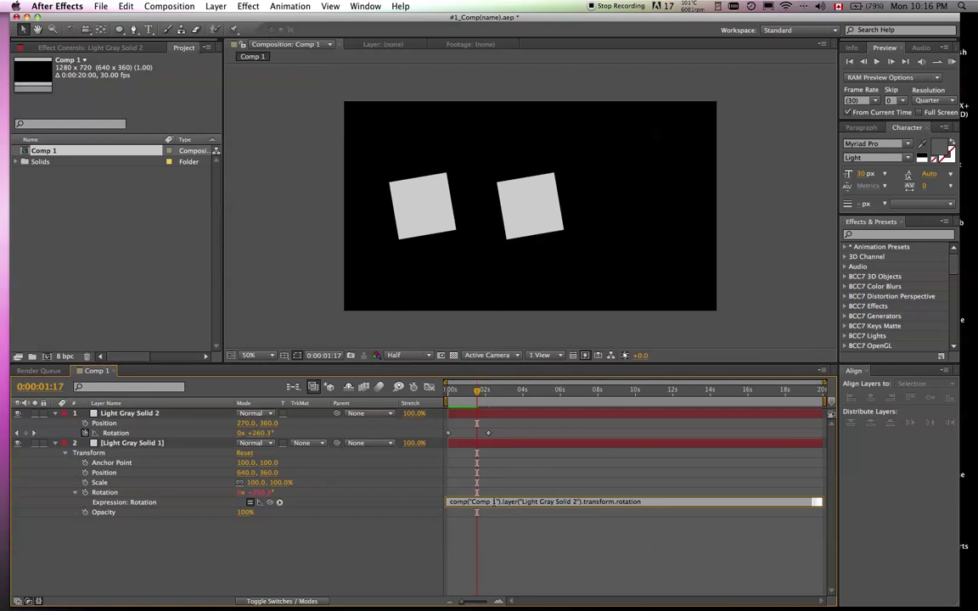
{"action": "left_click", "coordinate": [386, 489]}
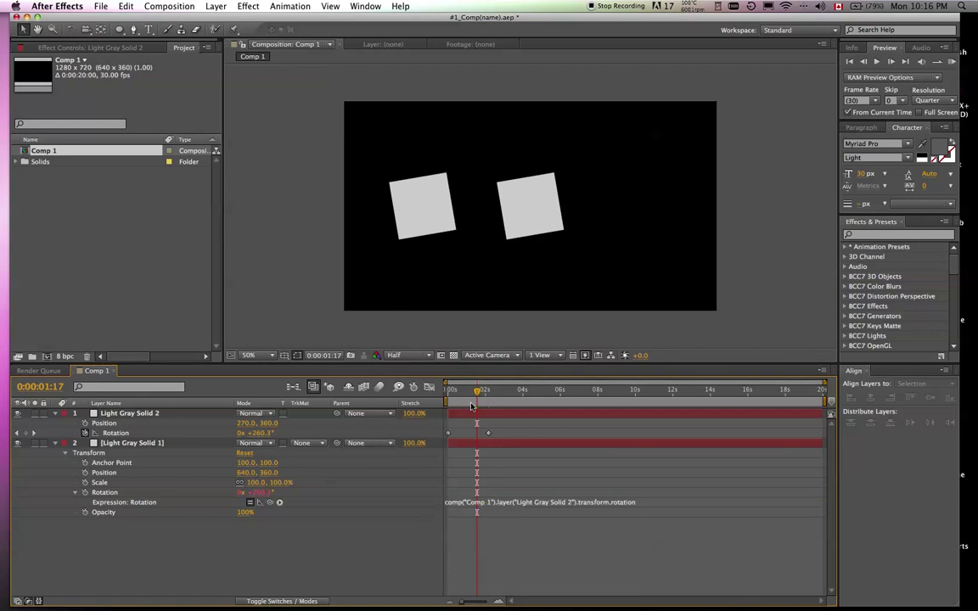
- Preview the animation from near the start to confirm the squares still match
{"action": "left_click_drag", "start_coordinate": [476, 393], "coordinate": [456, 399]}
{"action": "key", "text": "space"}
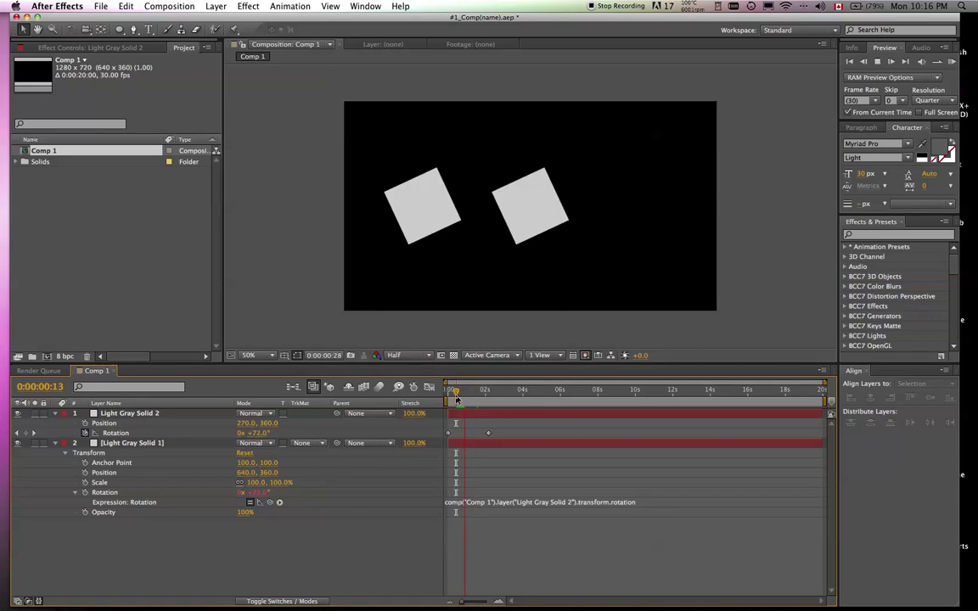
{"action": "key", "text": "space"}
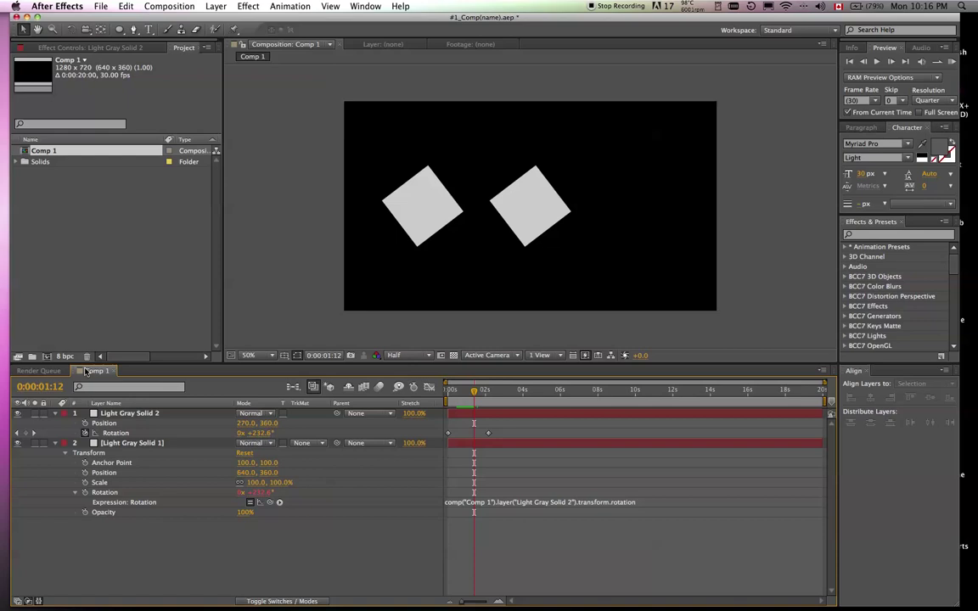
{"action": "left_click", "coordinate": [485, 504]}
{"action": "left_click", "coordinate": [597, 502]}
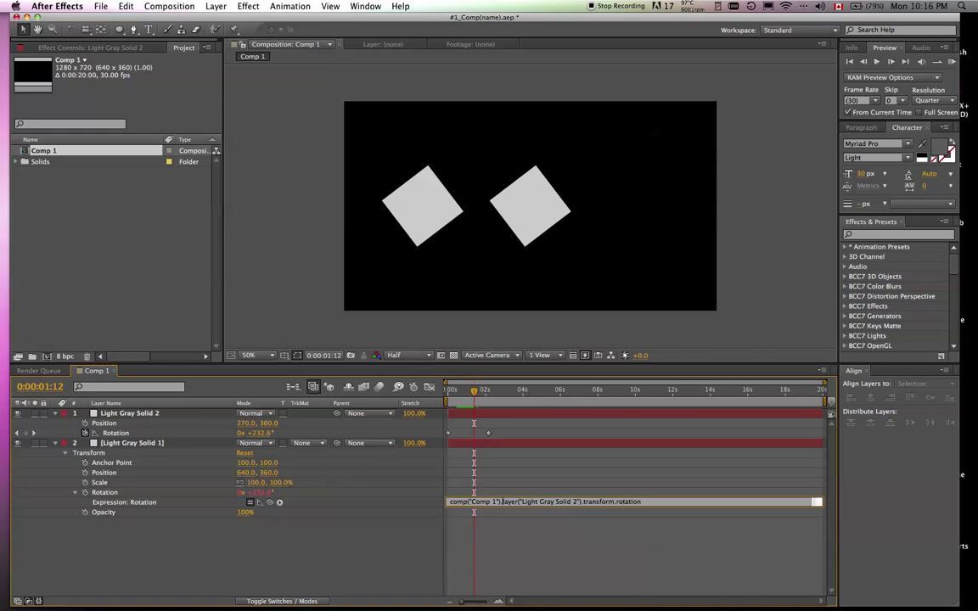
{"action": "left_click", "coordinate": [494, 501]}
{"action": "key", "text": "BackSpace"}
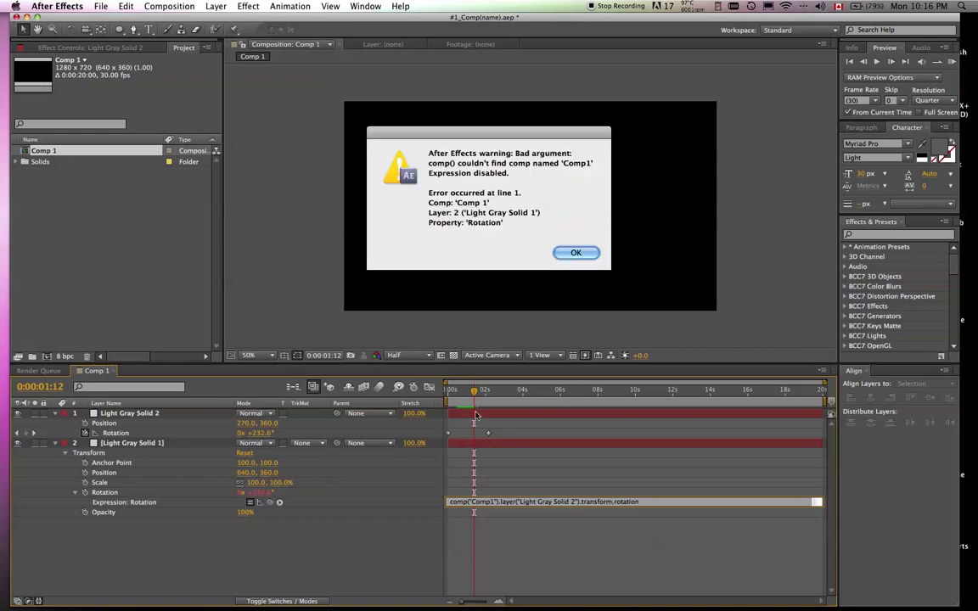
{"action": "left_click", "coordinate": [575, 253]}
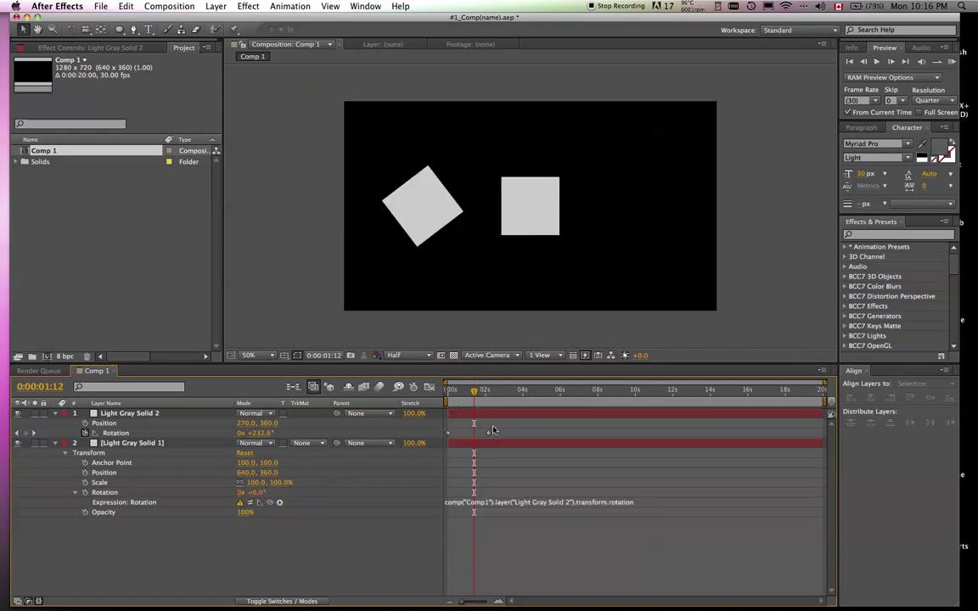
{"action": "left_click", "coordinate": [493, 502]}
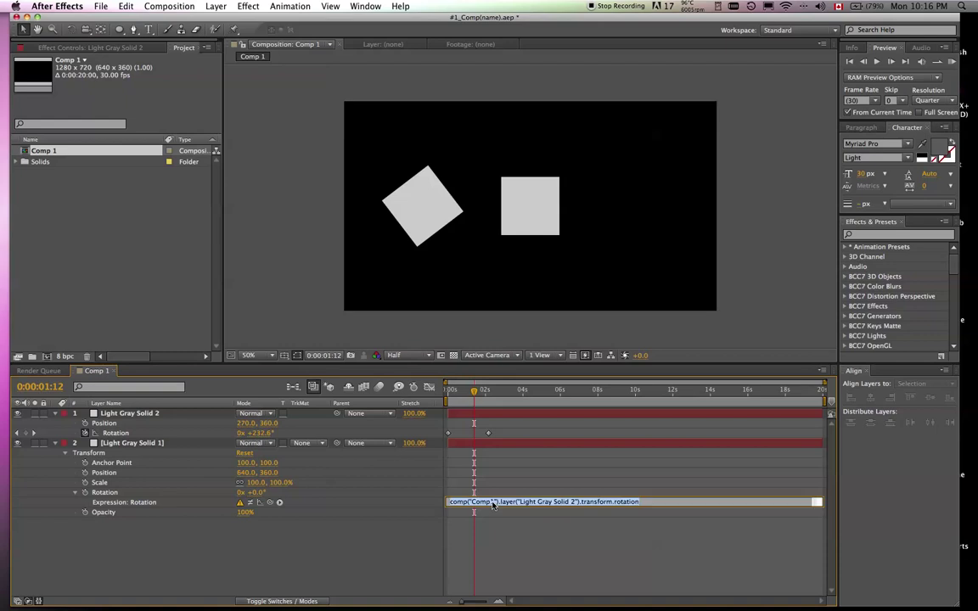
{"action": "left_click", "coordinate": [491, 501]}
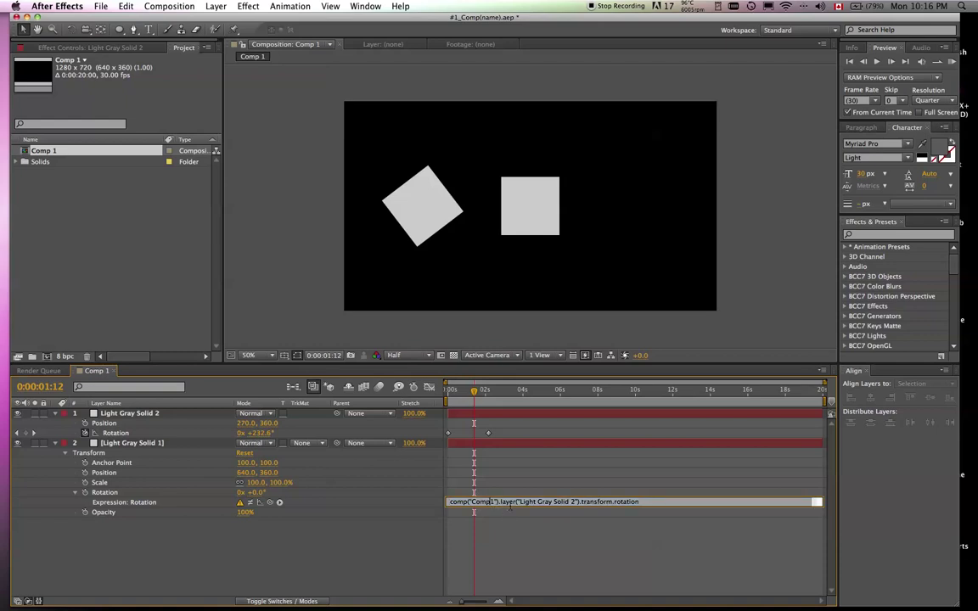
{"action": "left_click", "coordinate": [379, 471]}
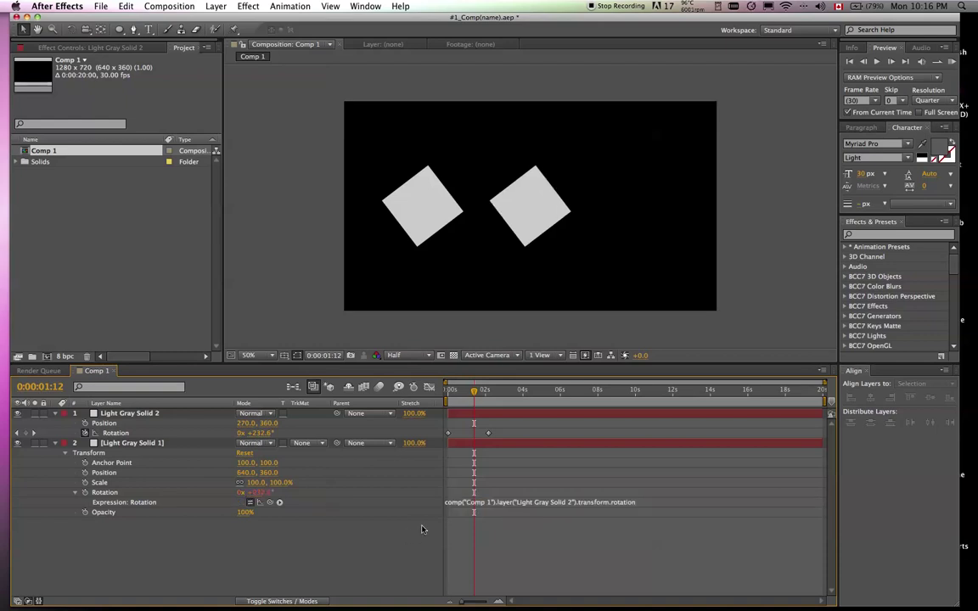
- Create Comp 2 with the default composition settings
{"action": "left_click", "coordinate": [27, 153]}
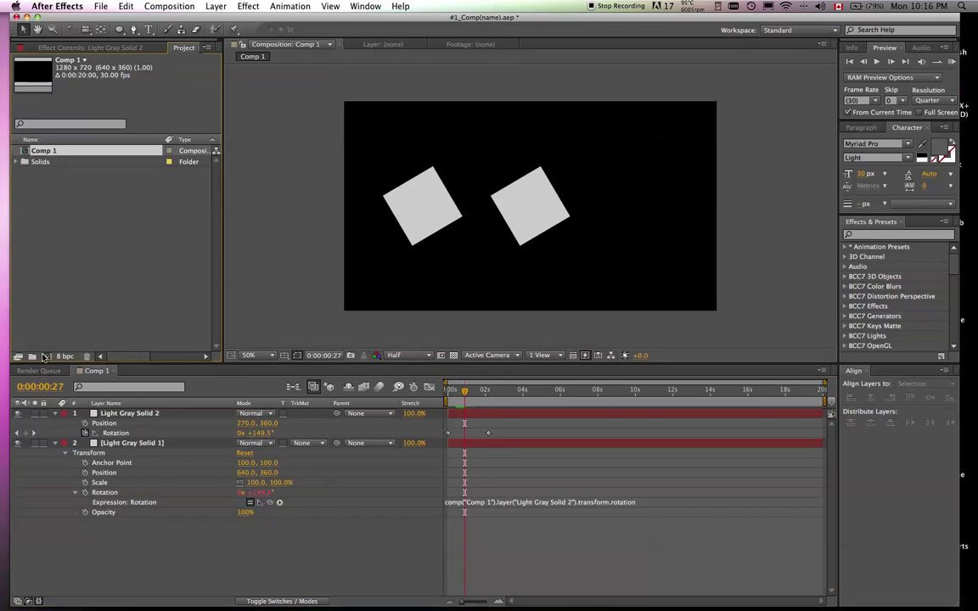
{"action": "left_click", "coordinate": [46, 357]}
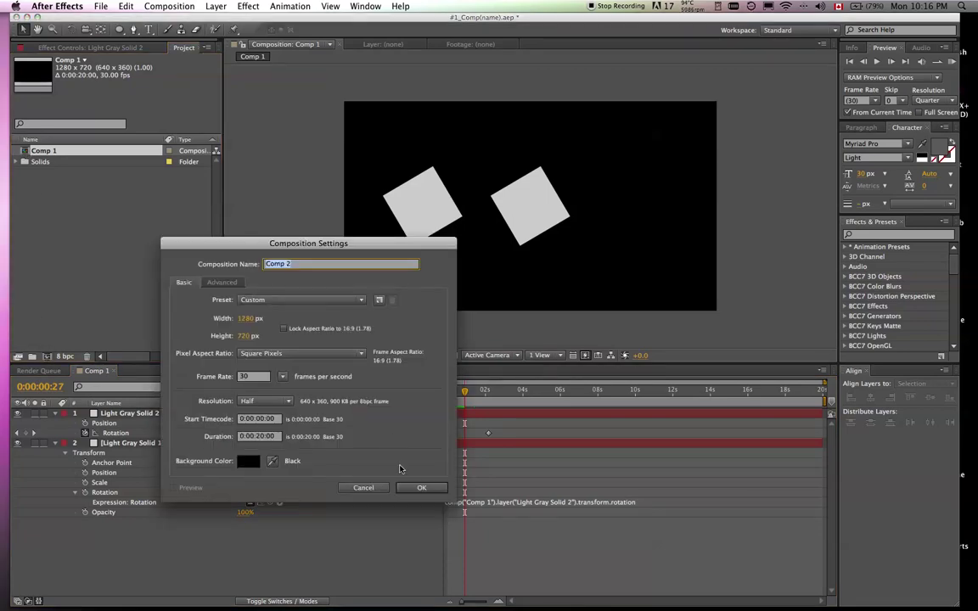
{"action": "left_click", "coordinate": [420, 487]}
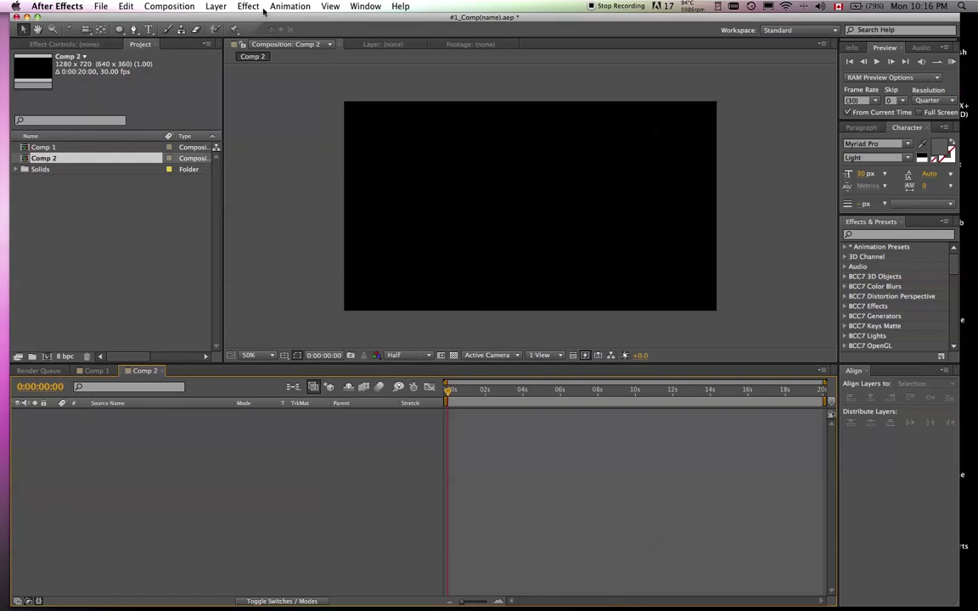
- Set up a new red solid layer in Comp 2
{"action": "left_click", "coordinate": [223, 7]}
{"action": "mouse_move", "coordinate": [238, 24]}
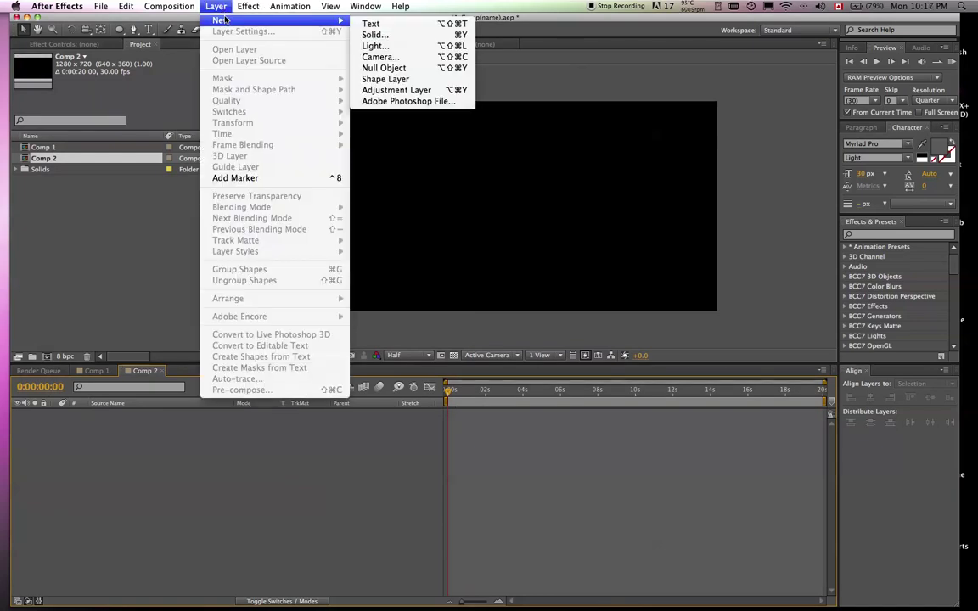
{"action": "left_click", "coordinate": [367, 36]}
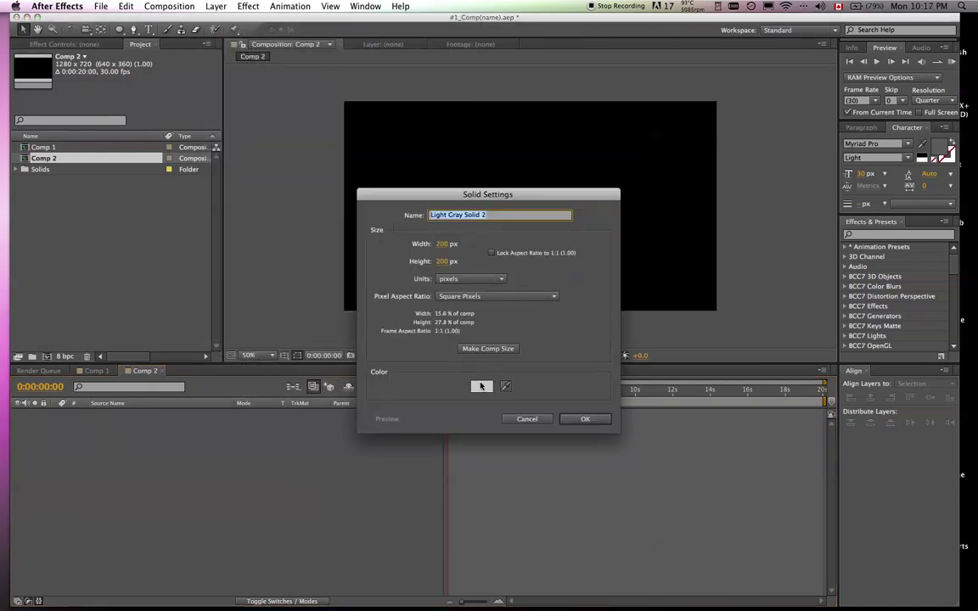
{"action": "left_click", "coordinate": [480, 385]}
{"action": "left_click", "coordinate": [450, 370]}
{"action": "left_click", "coordinate": [542, 343]}
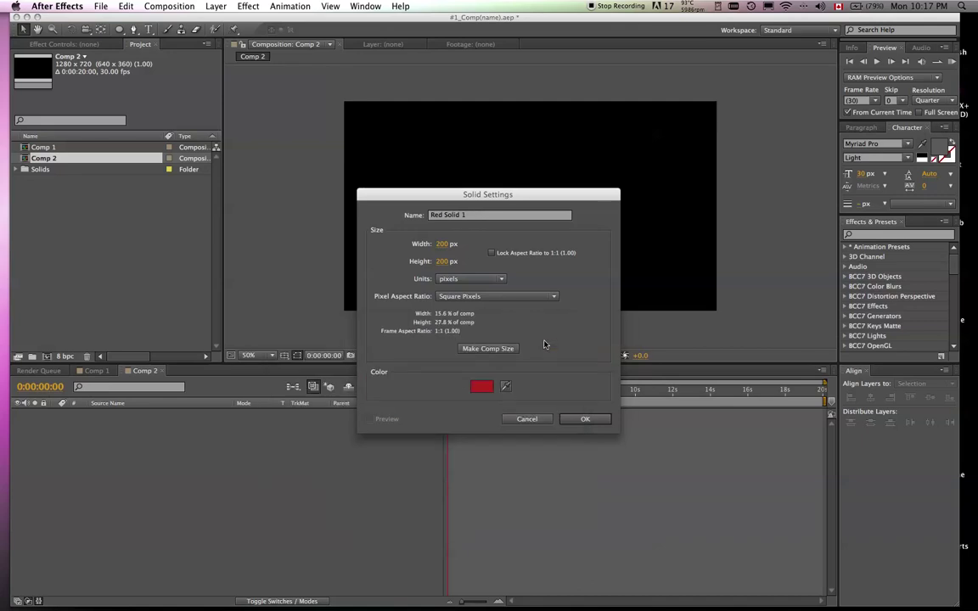
- Add Red Solid 1 and keyframe its Rotation from 0° to -1x+9.0° at 0:00:02:00
{"action": "left_click", "coordinate": [593, 422]}
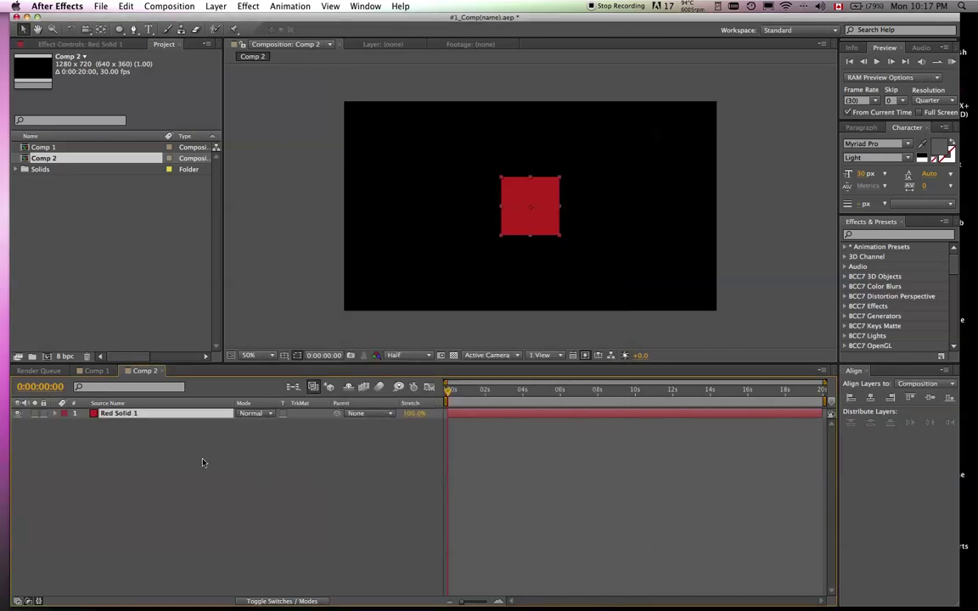
{"action": "left_click", "coordinate": [168, 413]}
{"action": "key", "text": "r"}
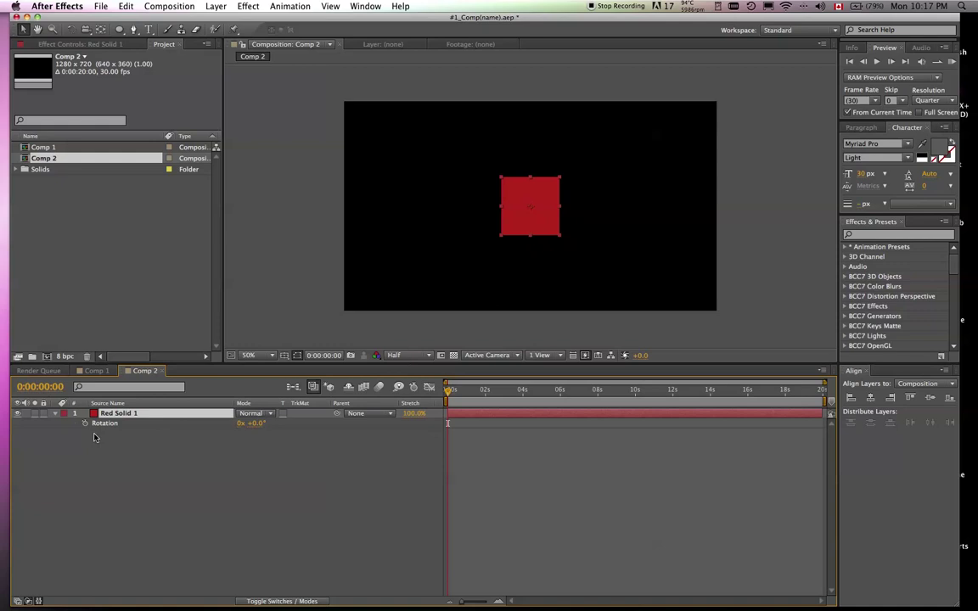
{"action": "left_click", "coordinate": [85, 423]}
{"action": "left_click_drag", "start_coordinate": [448, 391], "coordinate": [485, 396]}
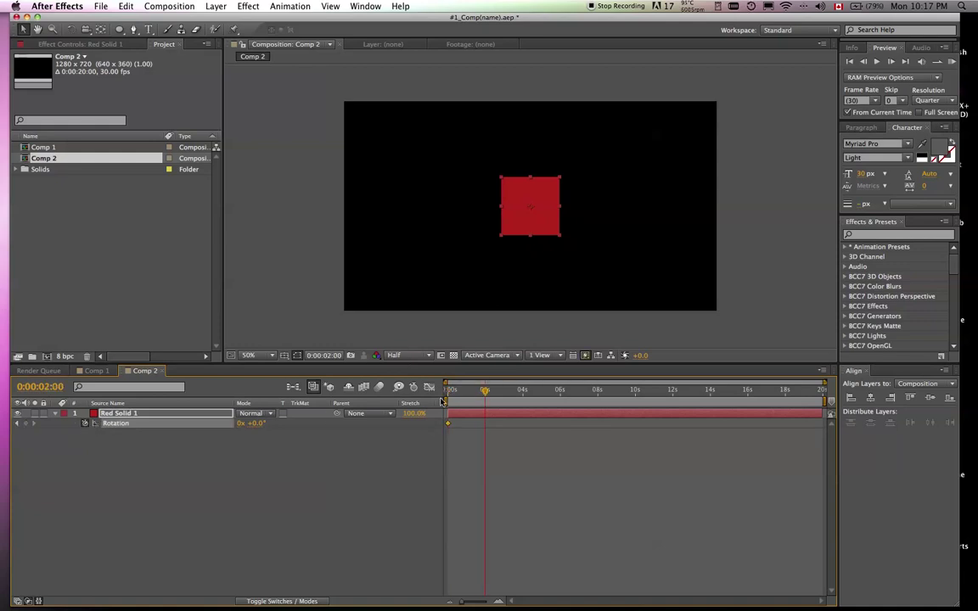
{"action": "left_click", "coordinate": [262, 427]}
{"action": "key", "text": "Return"}
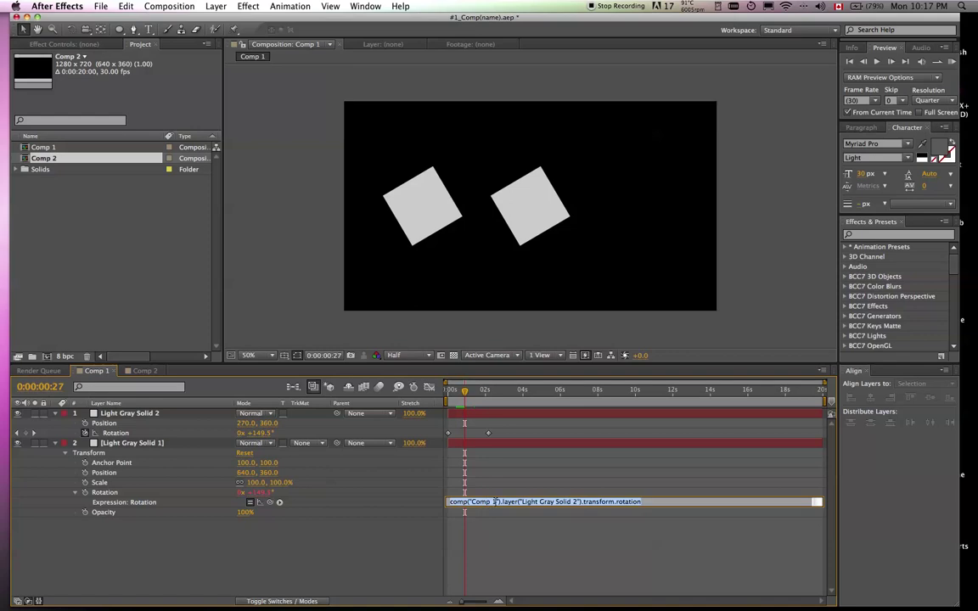
- Change the expression's comp name to "Comp 2" and check Comp 2's layer name
{"action": "left_click", "coordinate": [495, 501]}
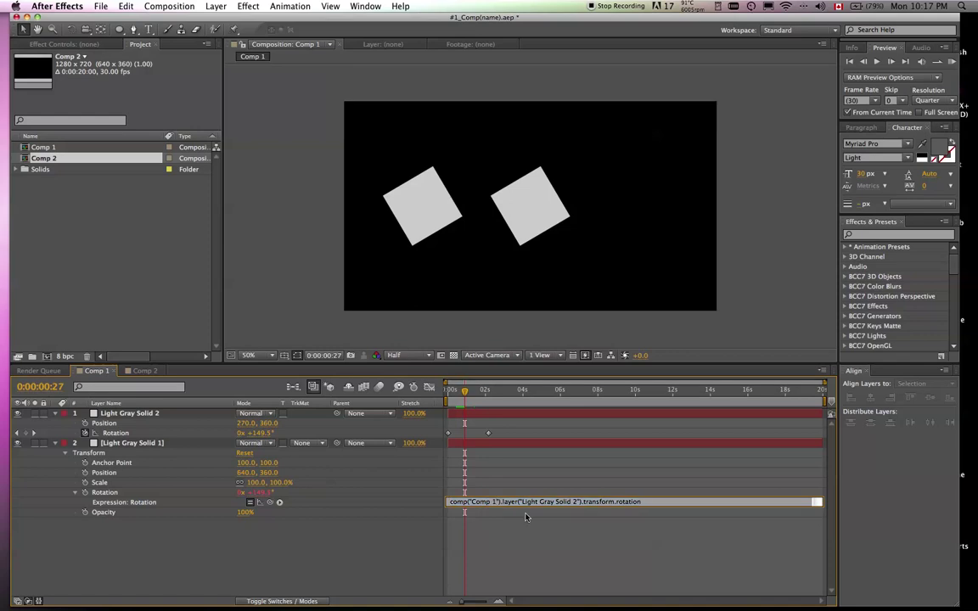
{"action": "key", "text": "BackSpace"}
{"action": "type", "text": "2"}
{"action": "left_click", "coordinate": [348, 497]}
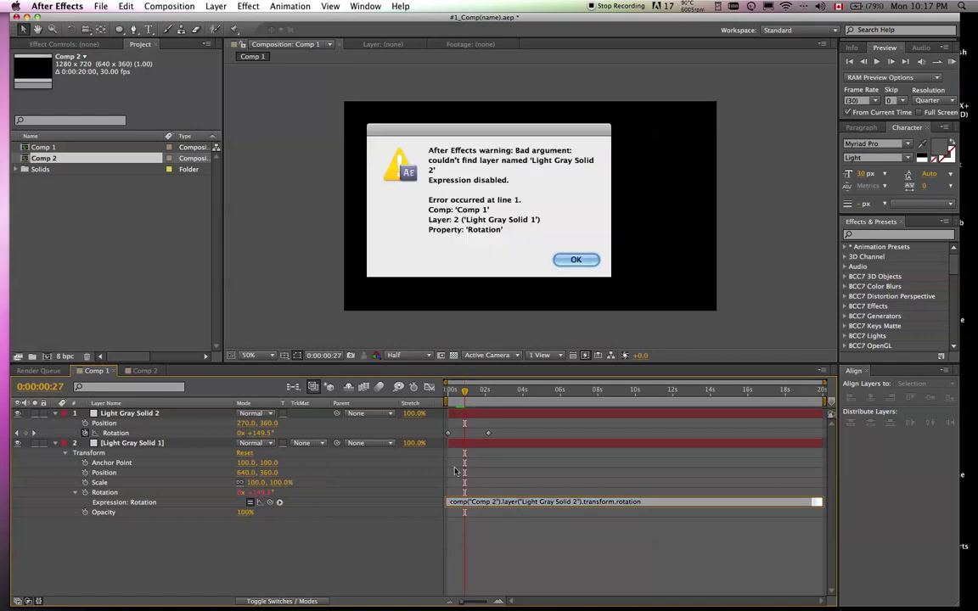
{"action": "left_click", "coordinate": [574, 260]}
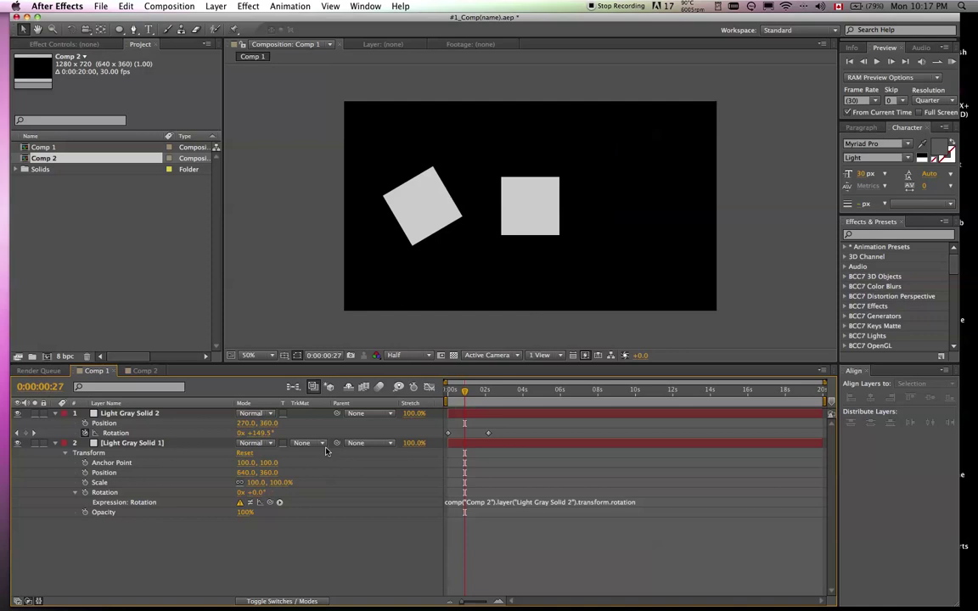
{"action": "left_click", "coordinate": [145, 371]}
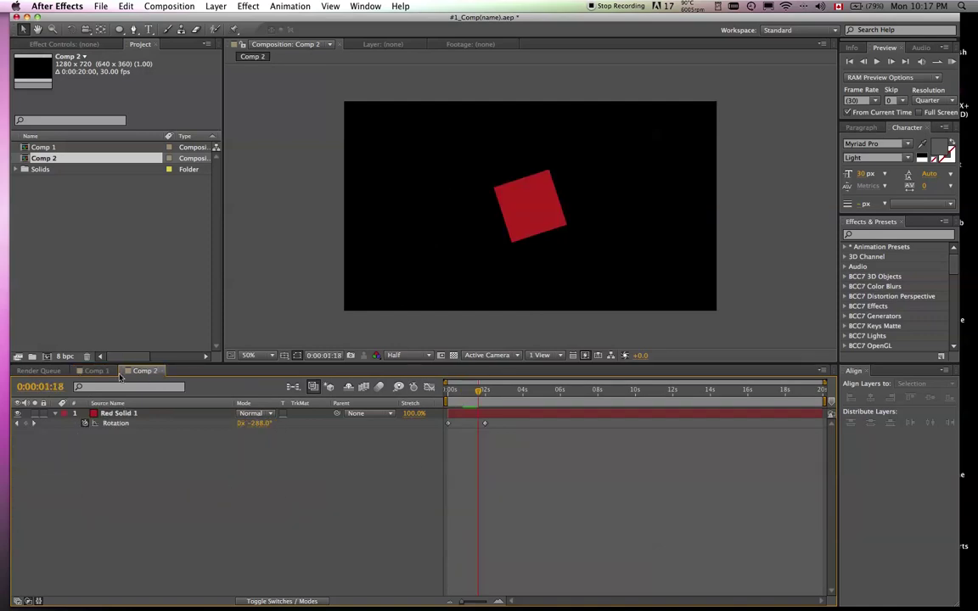
{"action": "left_click", "coordinate": [96, 371]}
- Replace "Light Gray Solid 2" with "Red Solid" in the expression's layer reference
{"action": "left_click", "coordinate": [475, 502]}
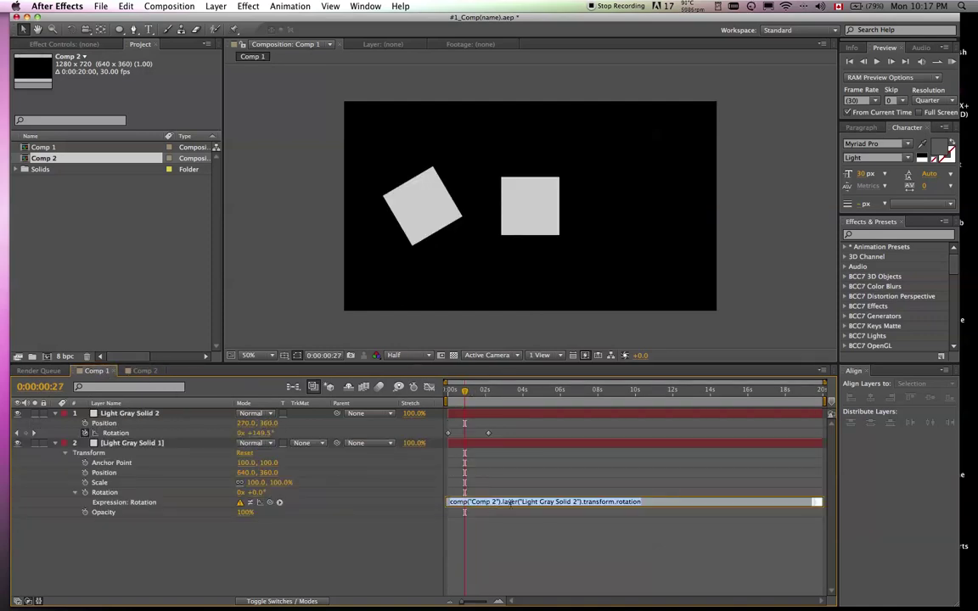
{"action": "left_click", "coordinate": [475, 502]}
{"action": "left_click_drag", "start_coordinate": [473, 502], "coordinate": [499, 502]}
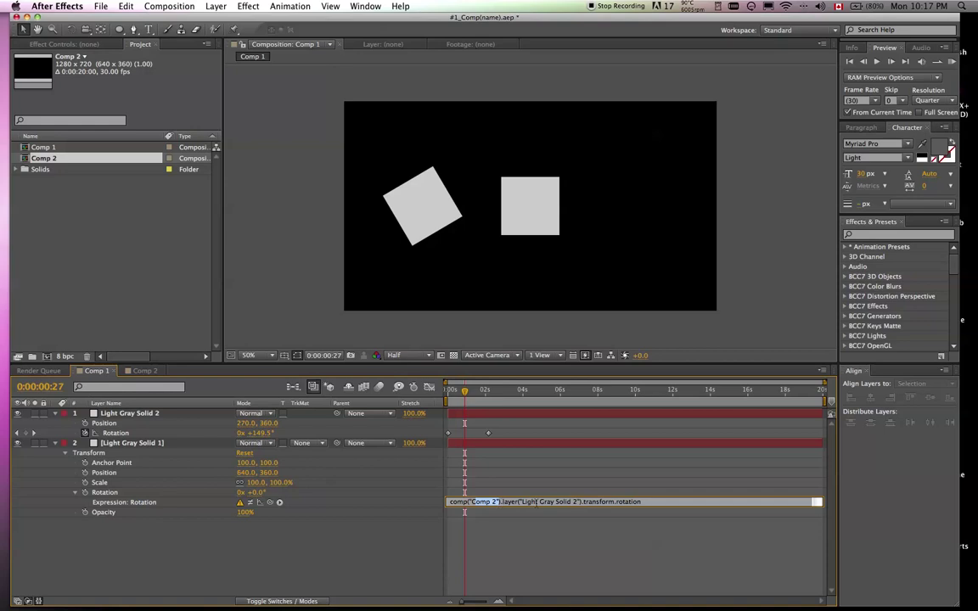
{"action": "left_click", "coordinate": [144, 371]}
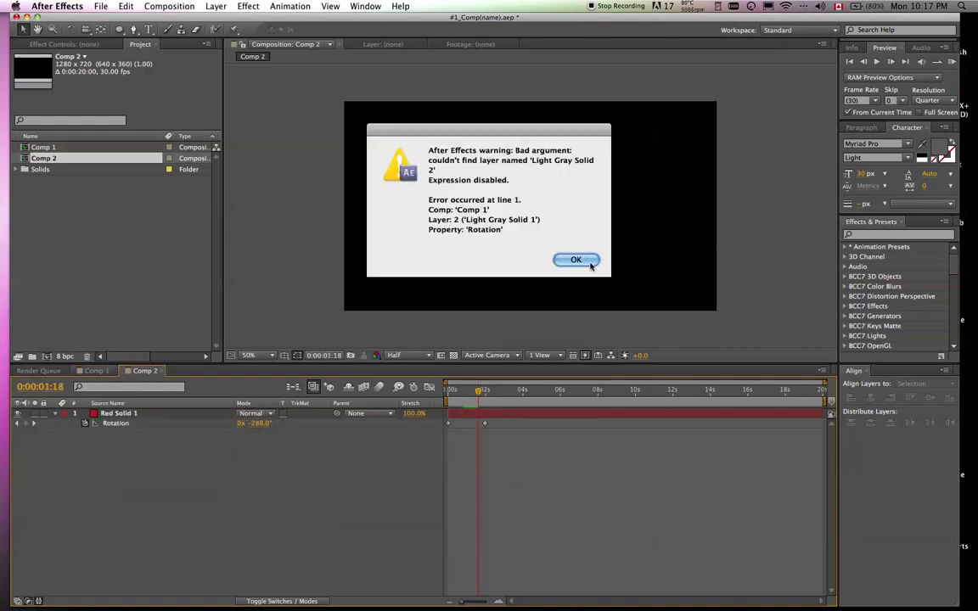
{"action": "left_click", "coordinate": [576, 259]}
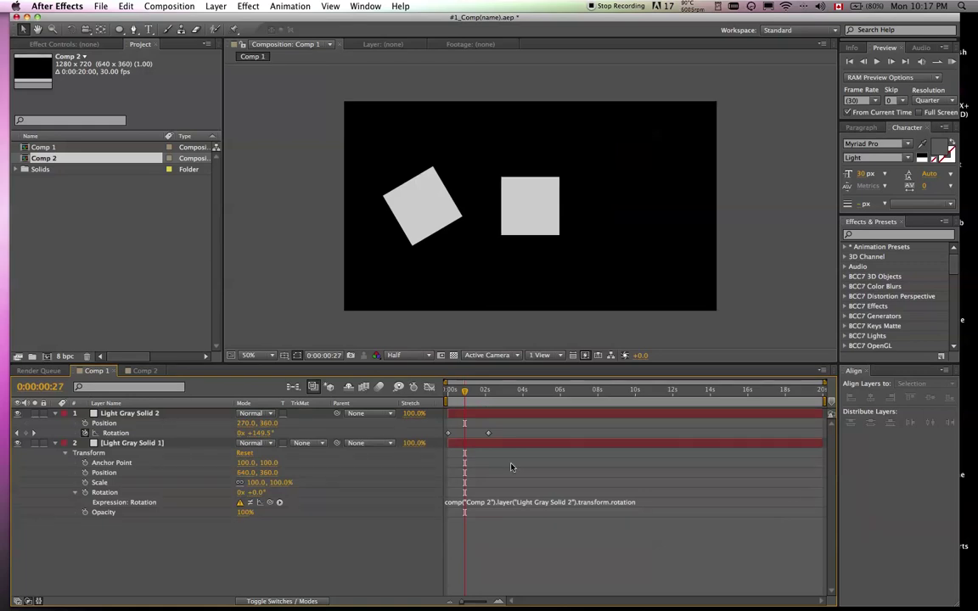
{"action": "left_click", "coordinate": [529, 502]}
{"action": "left_click_drag", "start_coordinate": [522, 502], "coordinate": [559, 501]}
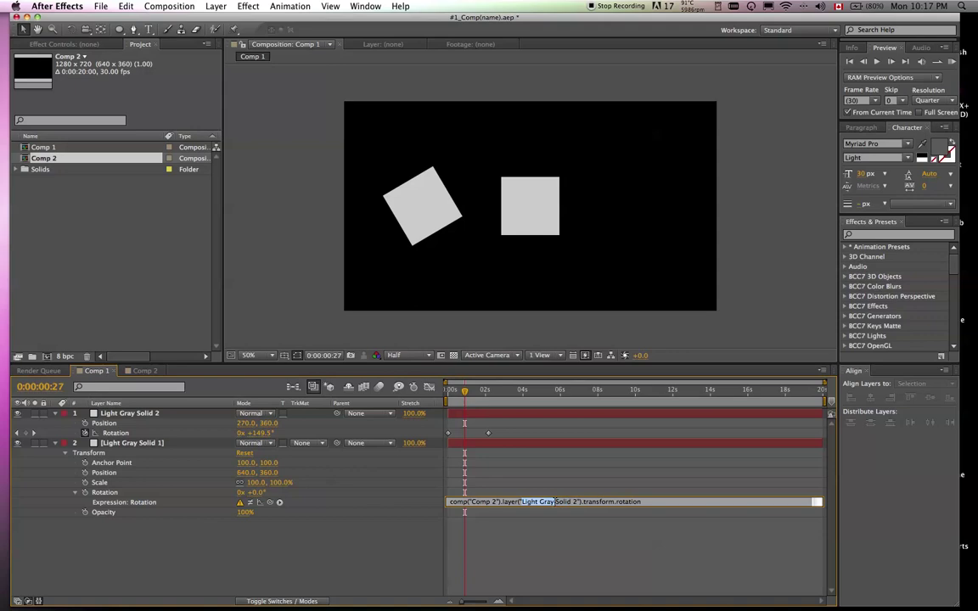
{"action": "type", "text": "Red"}
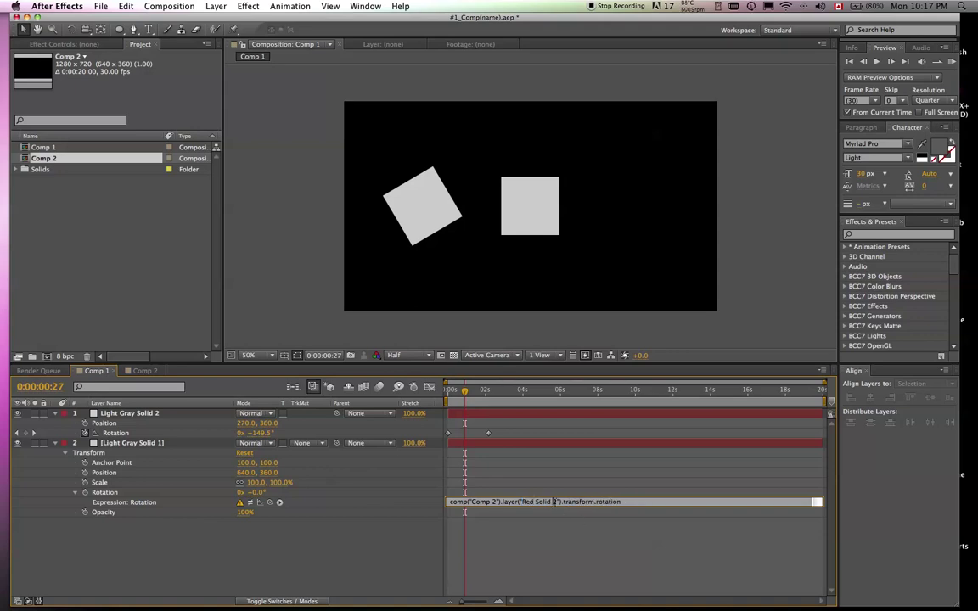
{"action": "key", "text": "BackSpace"}
- Complete the layer name as "Red Solid 1", apply the expression, and preview Comp 1
{"action": "type", "text": "1"}
{"action": "left_click", "coordinate": [485, 400]}
{"action": "key", "text": "space"}
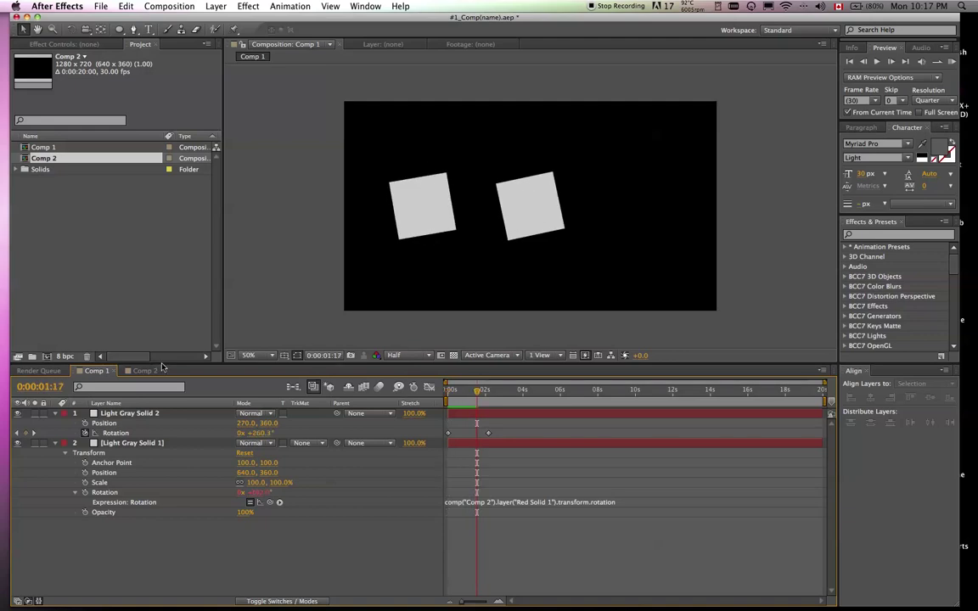
{"action": "key", "text": "space"}
- Compare against Comp 2, then return to Comp 1 and leave the expression unchanged
{"action": "left_click", "coordinate": [146, 371]}
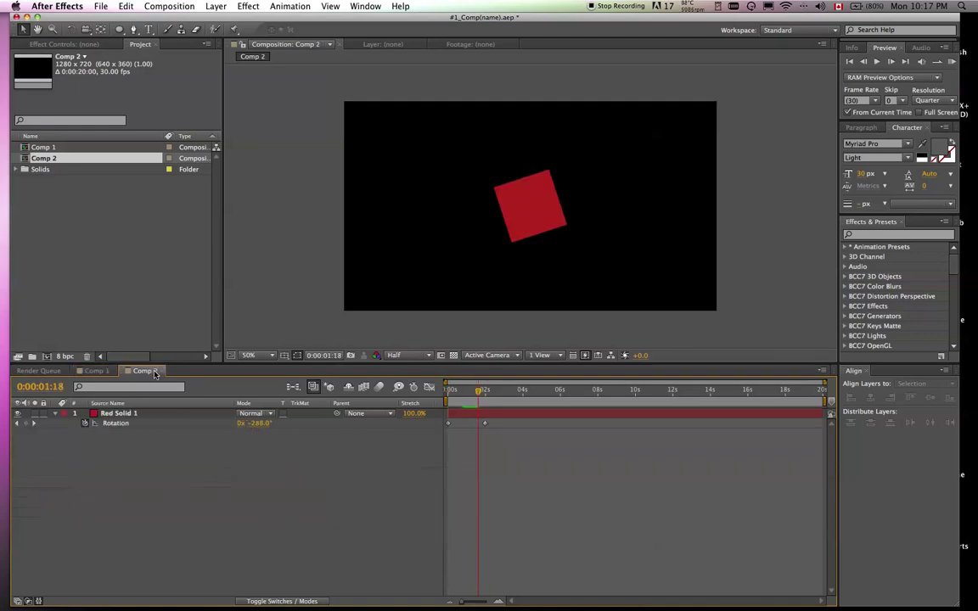
{"action": "left_click", "coordinate": [108, 371]}
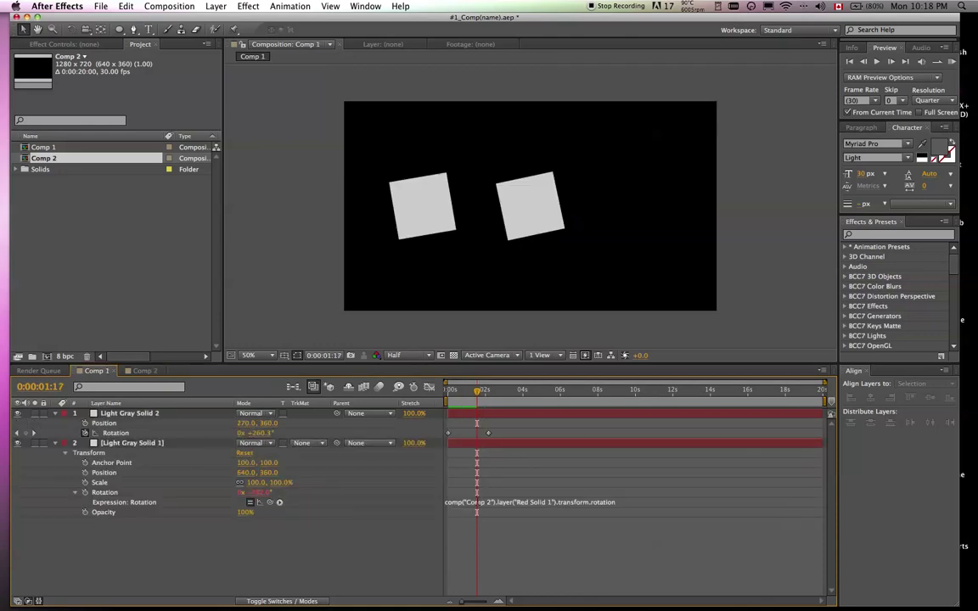
{"action": "left_click", "coordinate": [463, 501]}
{"action": "left_click", "coordinate": [462, 502]}
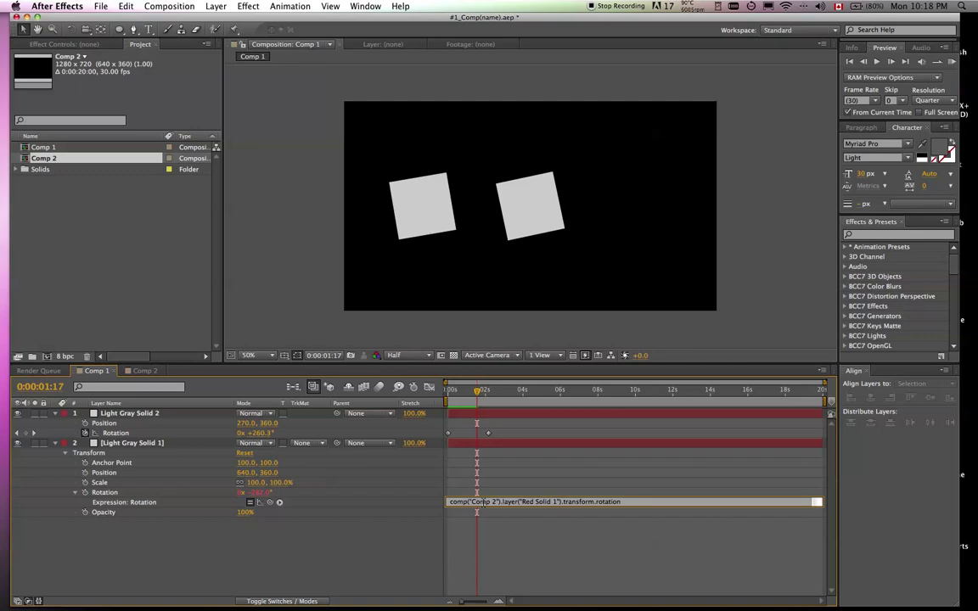
{"action": "left_click", "coordinate": [331, 557]}
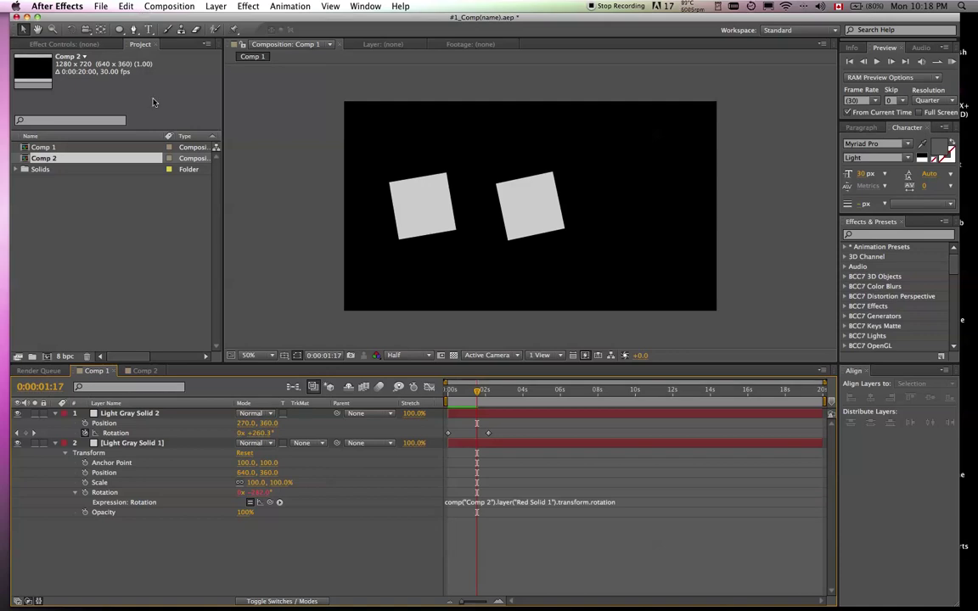